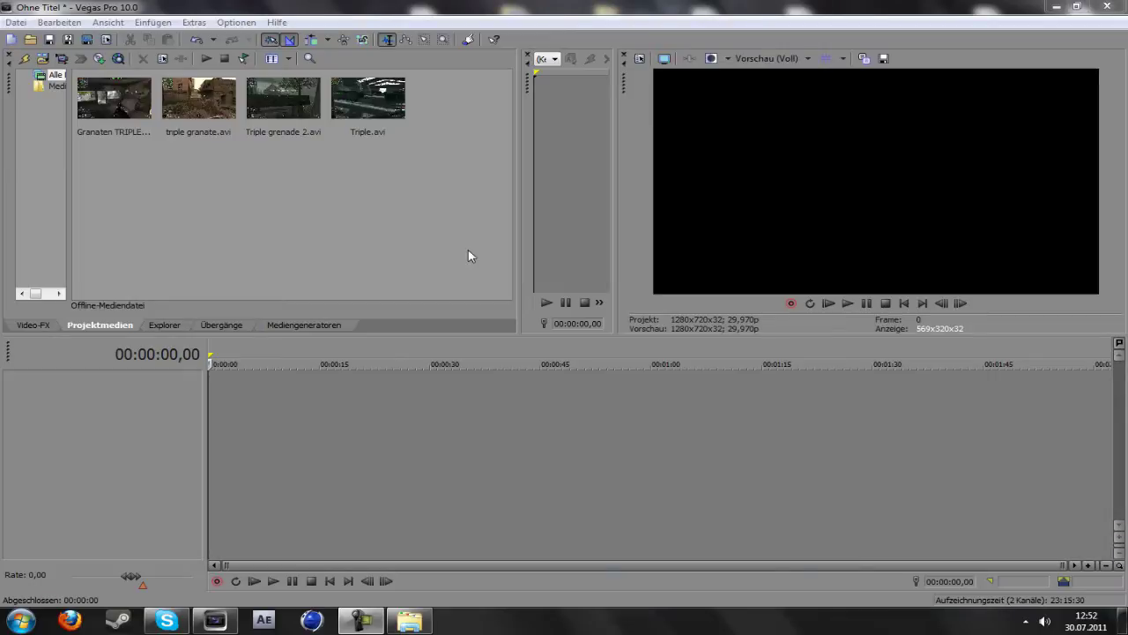
Place the Granaten TRIPLE.avi clip from the project media at the start of the empty timeline.
click(159, 174)
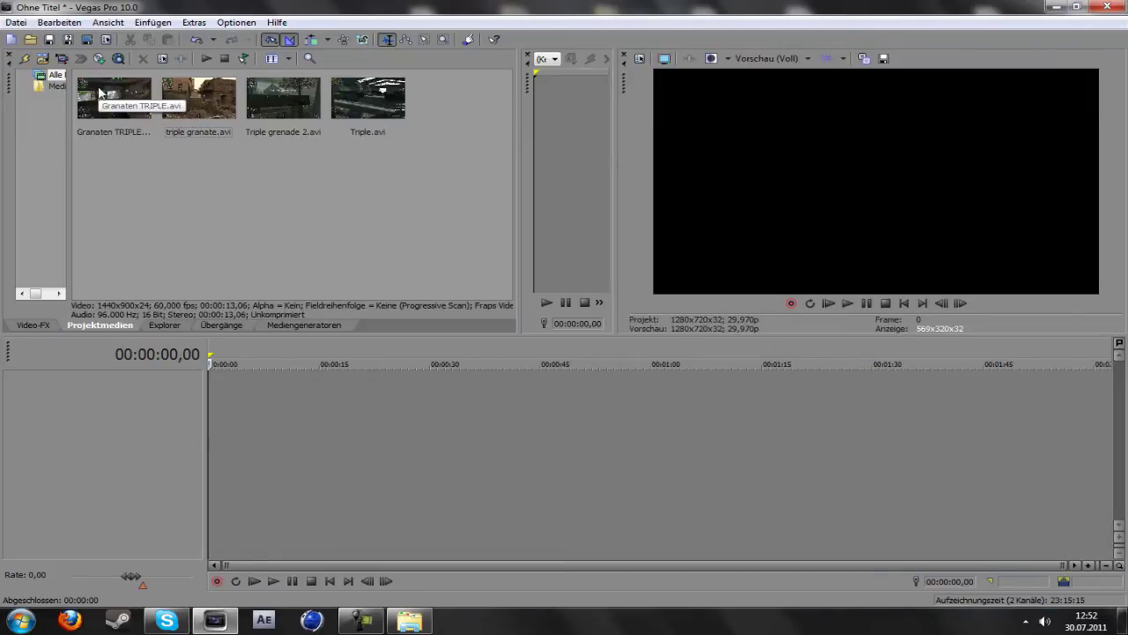
drag(457, 185, 234, 191)
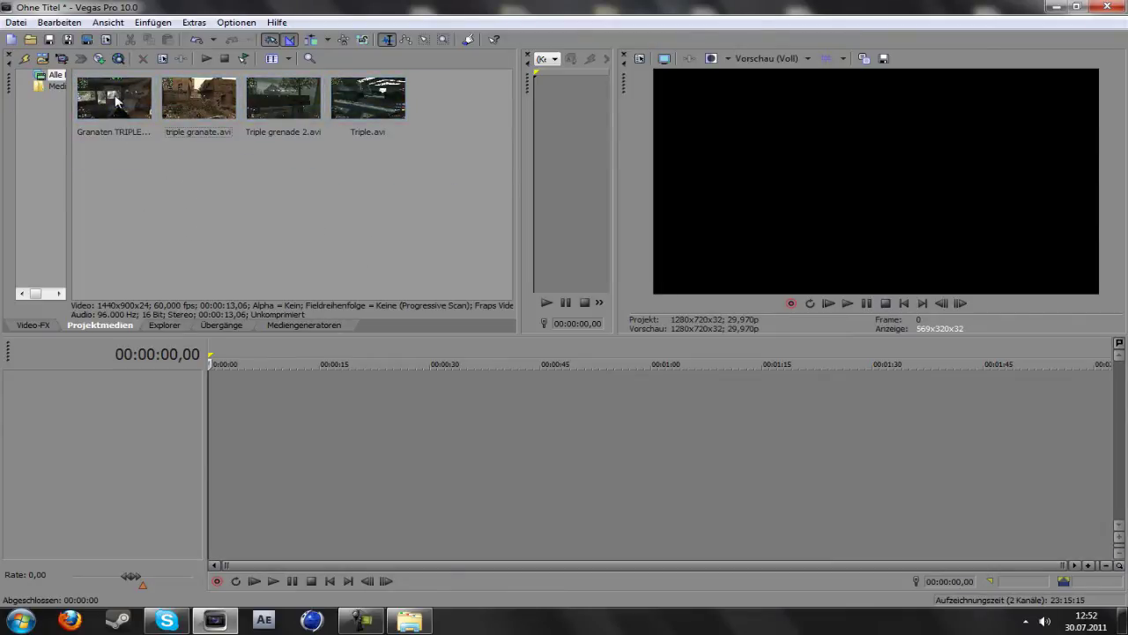
drag(115, 99, 212, 505)
click(244, 493)
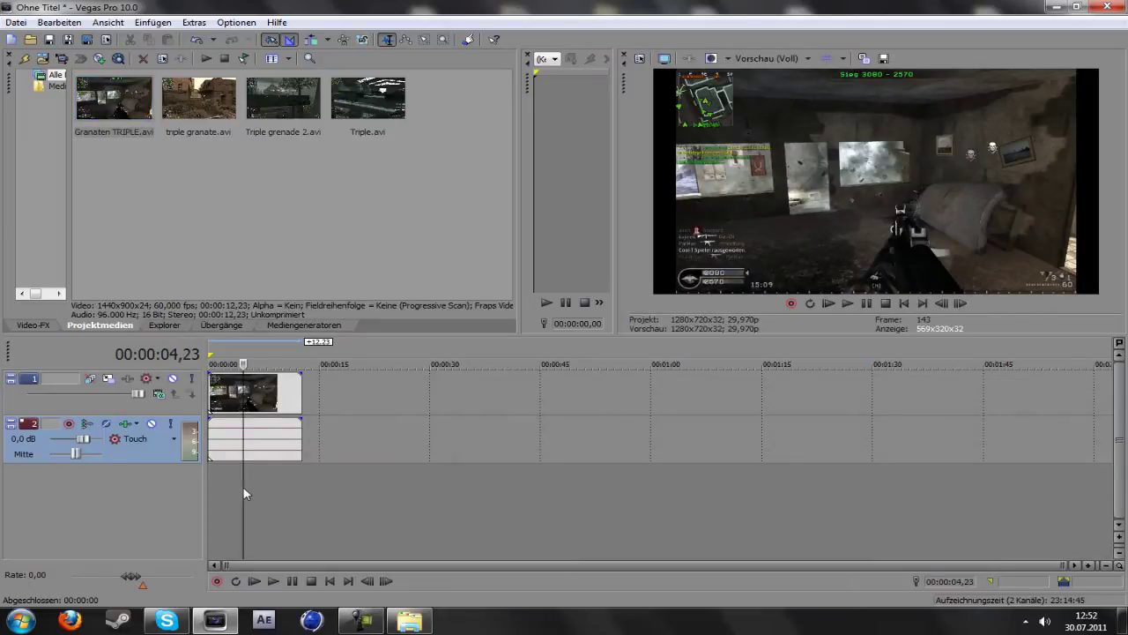
Move the clip's audio event away from its video and delete it from the audio track.
click(264, 449)
drag(258, 443, 476, 450)
right_click(476, 449)
click(514, 264)
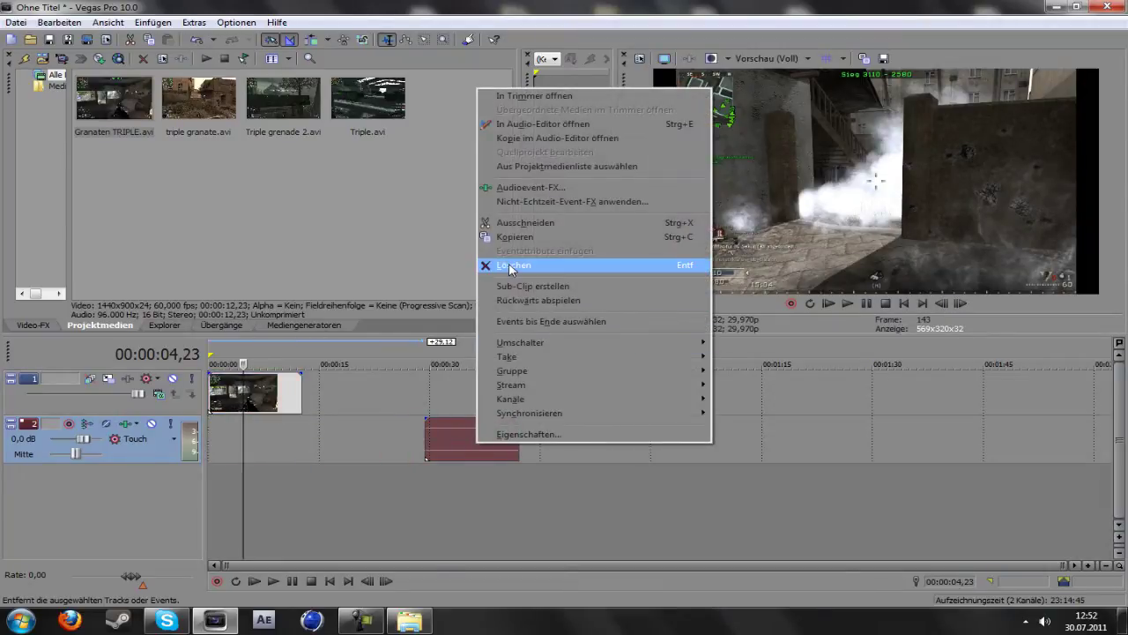
Play through the clip from about one second in and pause shortly after the 10-second mark.
scroll(288, 446, up, 5)
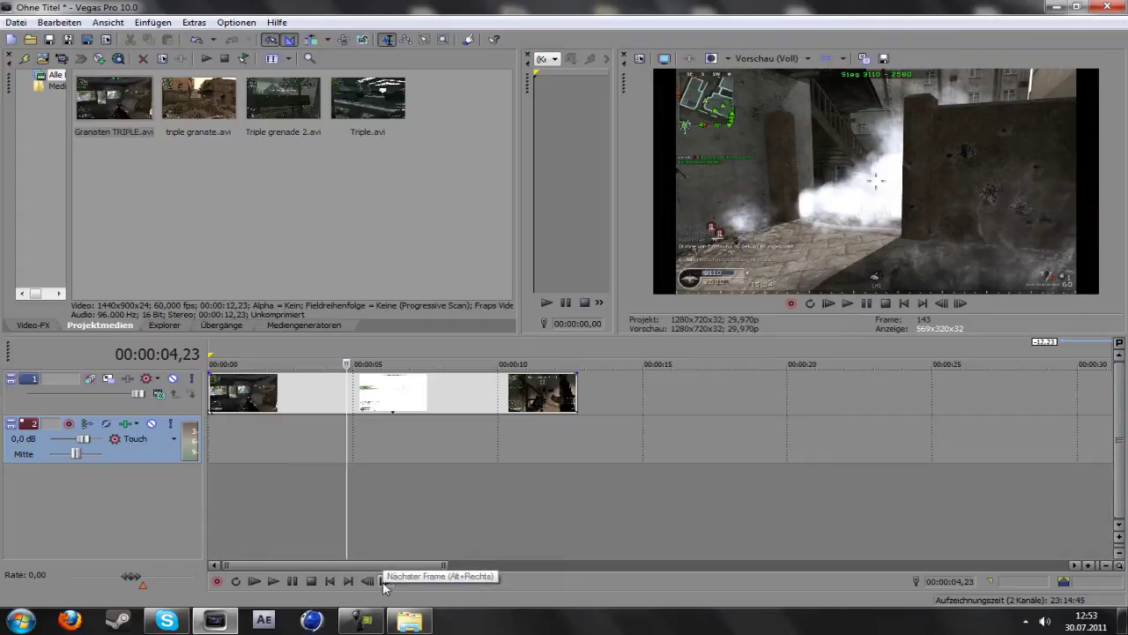
click(249, 467)
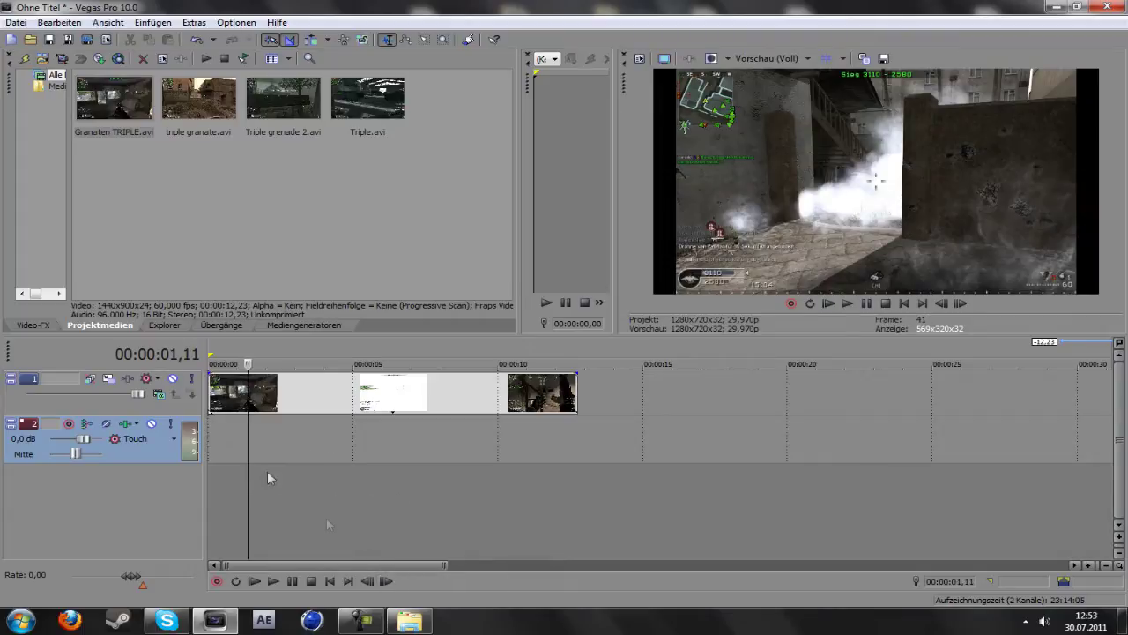
click(386, 581)
click(386, 580)
click(386, 581)
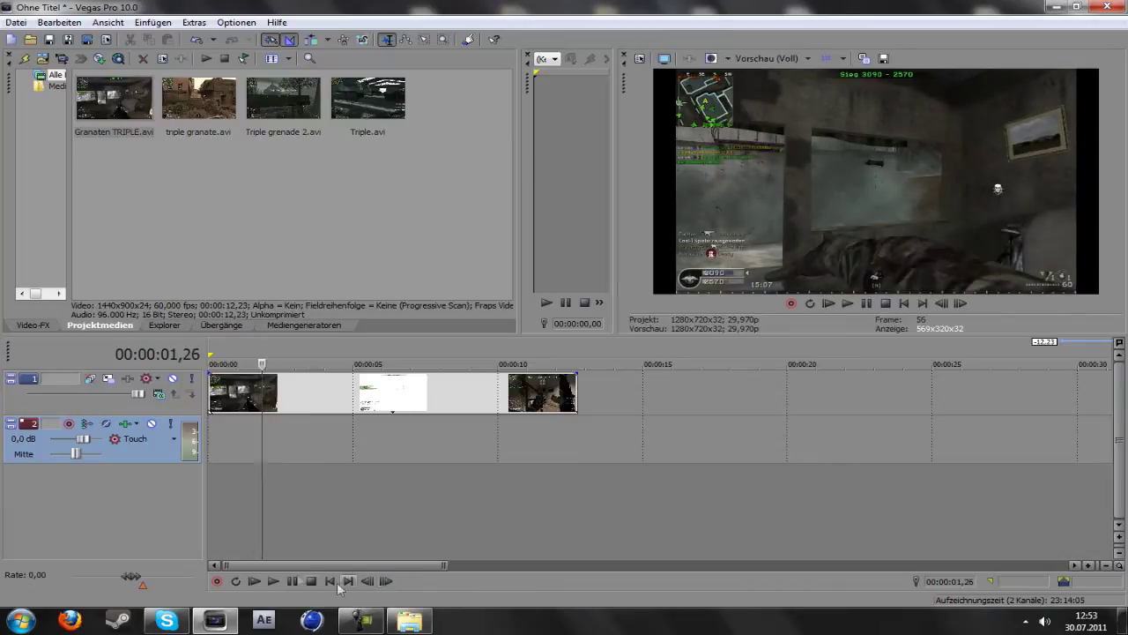
click(273, 580)
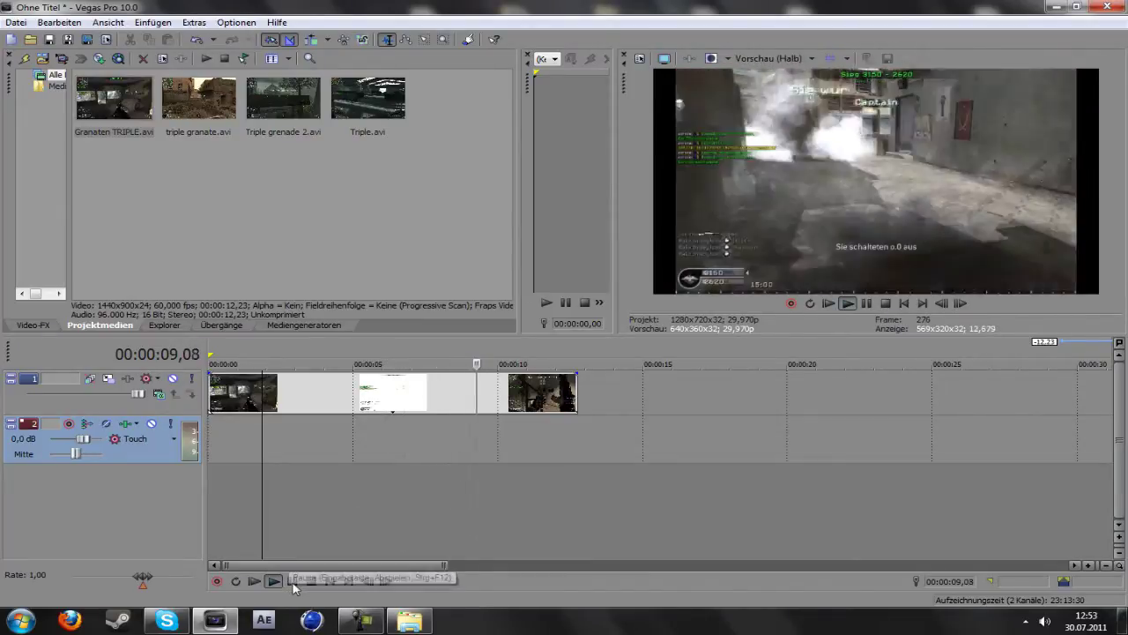
click(293, 584)
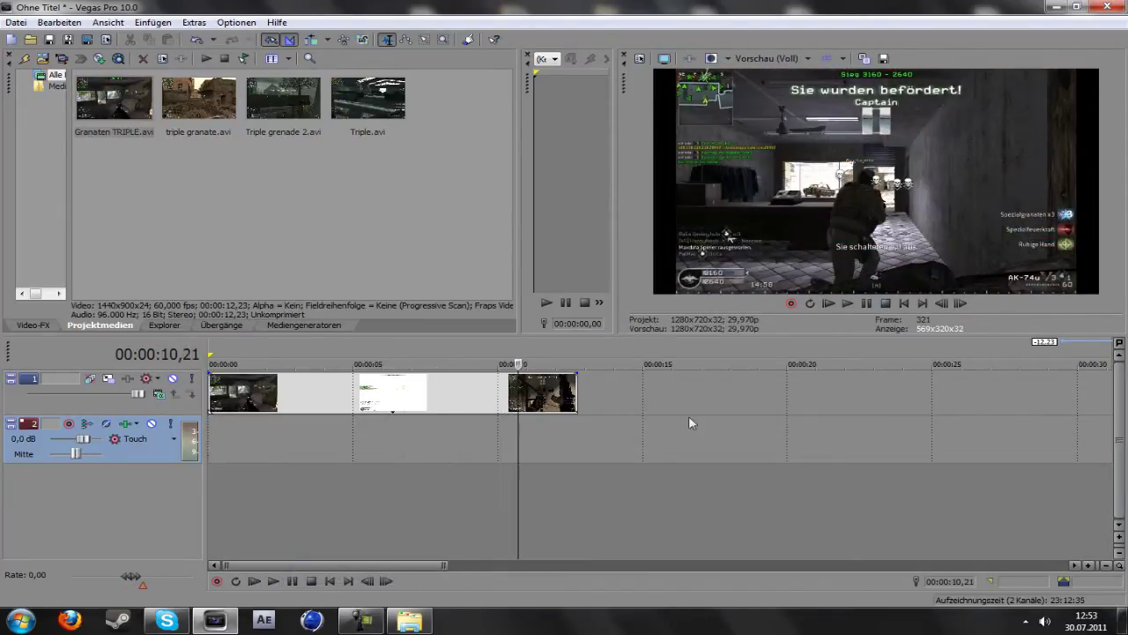
Advance frame by frame to 00:00:10,24 and split the video event there.
click(960, 303)
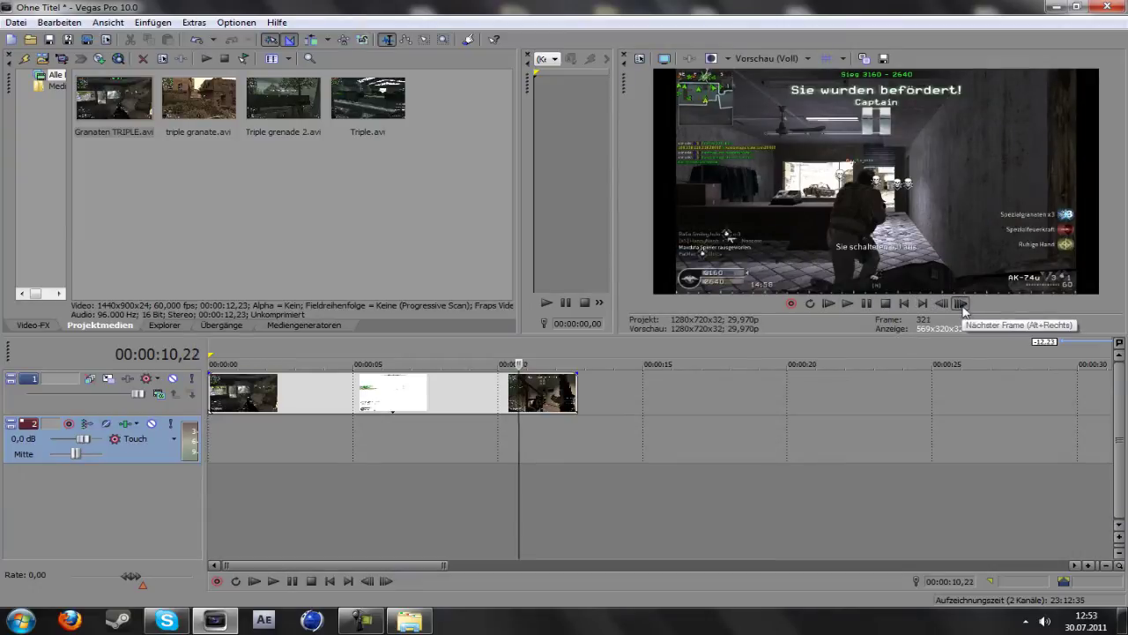
click(959, 303)
click(960, 303)
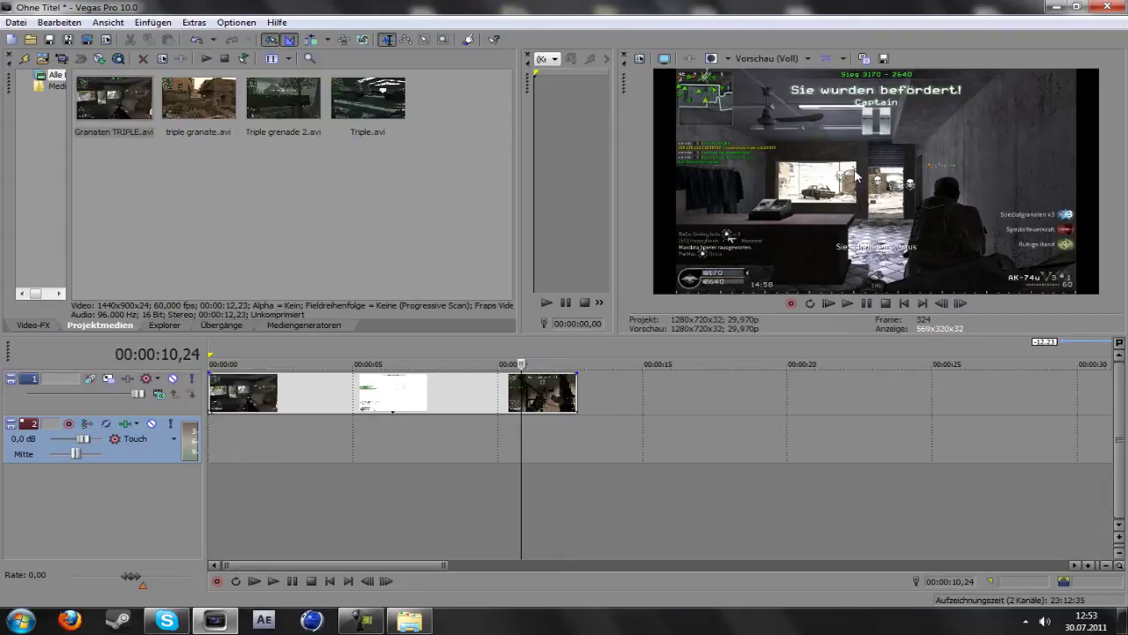
click(522, 389)
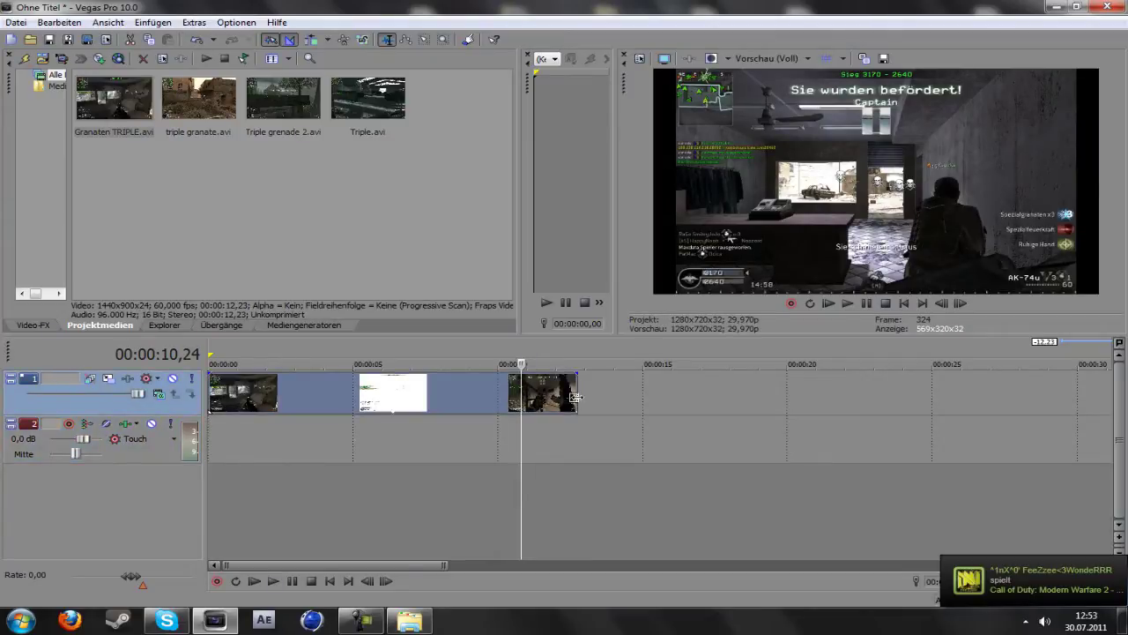
key(s)
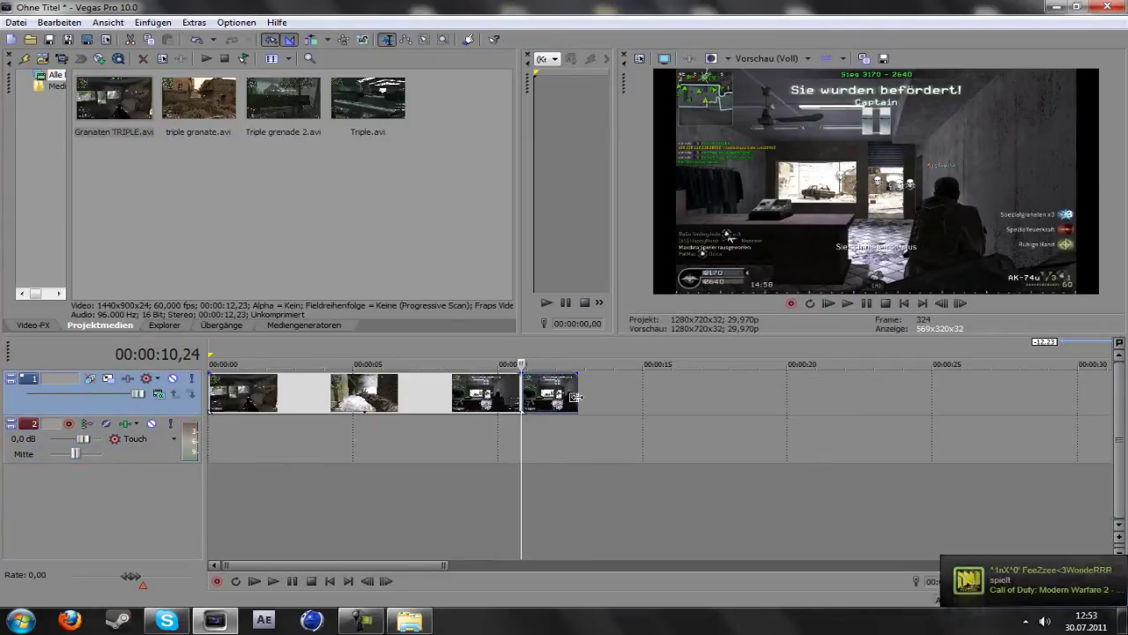
Save a snapshot of the preview frame at the split as the JPEG file Bild23.
scroll(575, 396, up, 3)
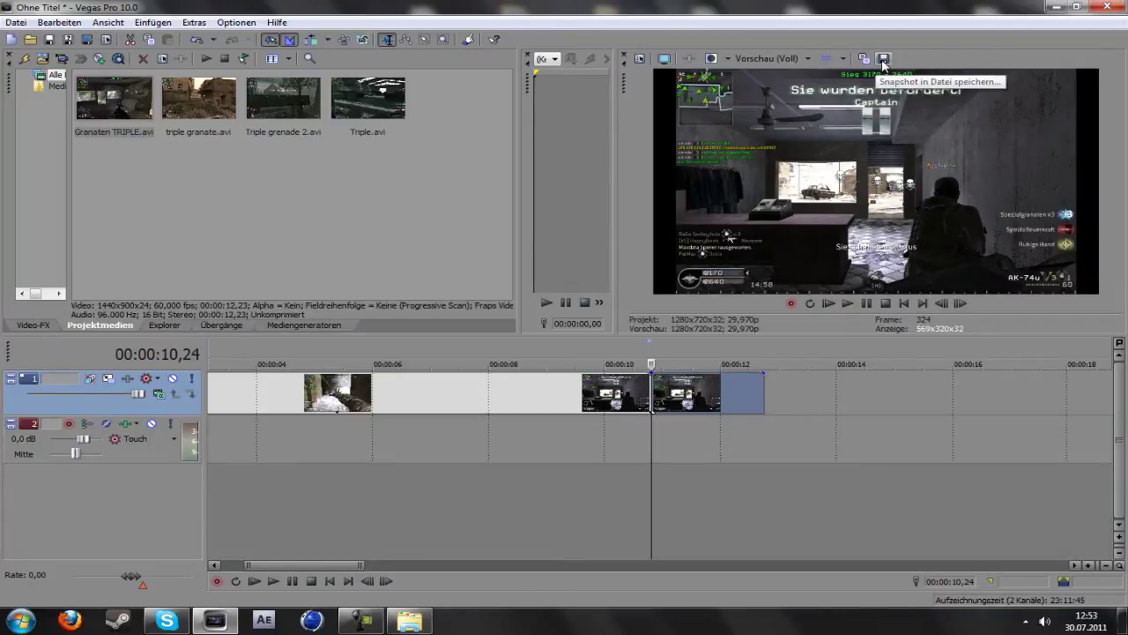
click(883, 61)
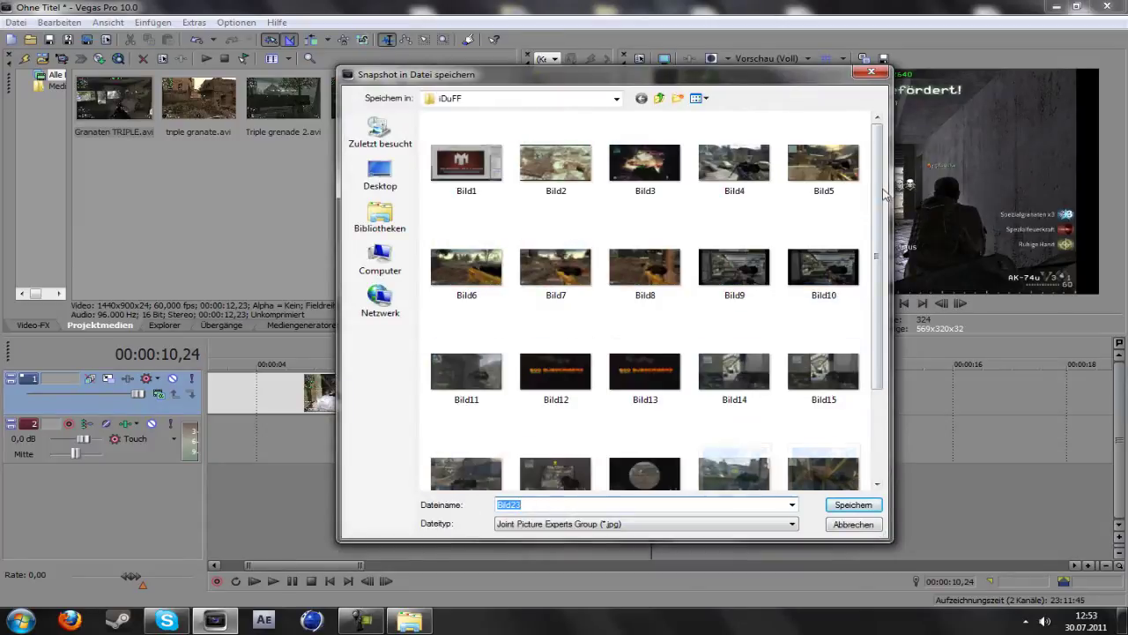
scroll(608, 430, down, 1)
click(853, 504)
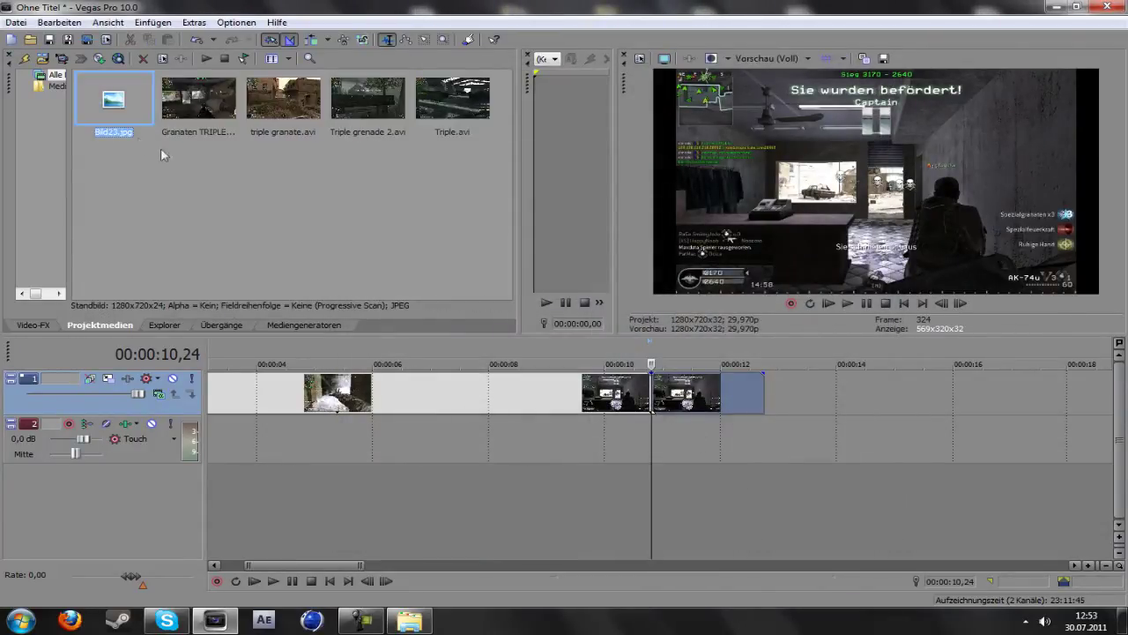
Insert a new video track above the clip and place Bild23.jpg on it, starting at the split at 00:00:10,24.
click(104, 103)
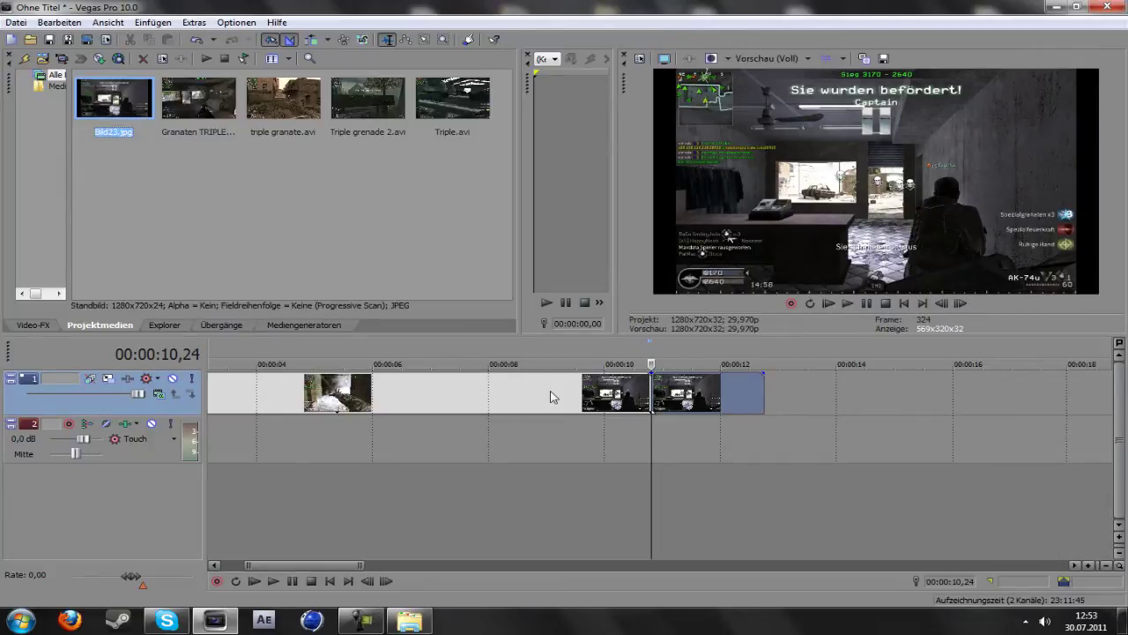
right_click(766, 482)
click(827, 521)
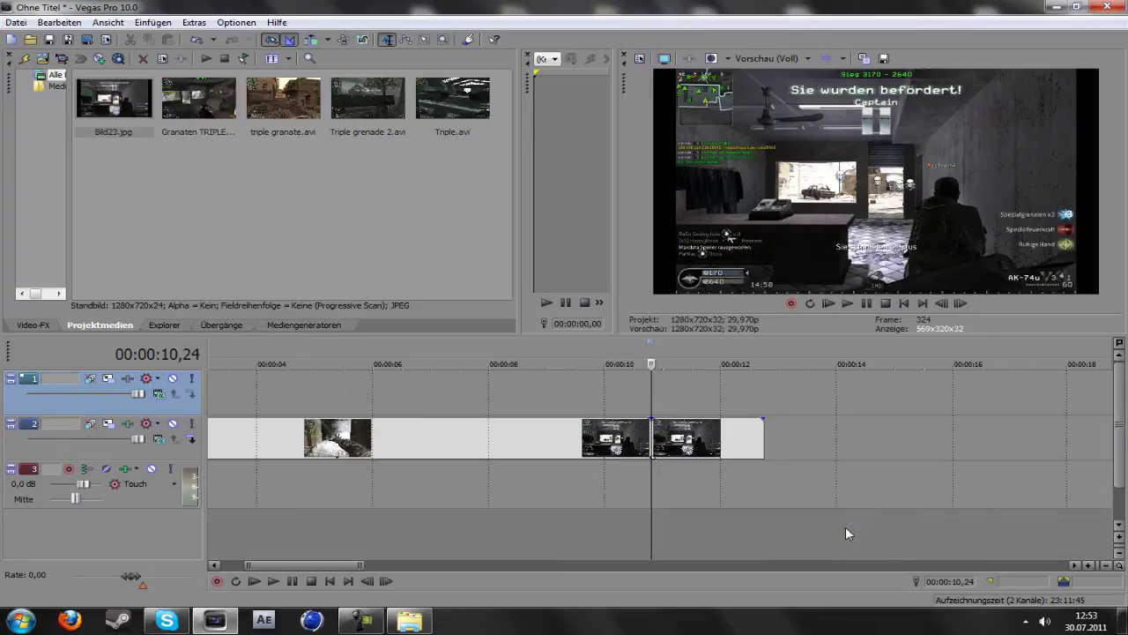
drag(113, 100, 661, 395)
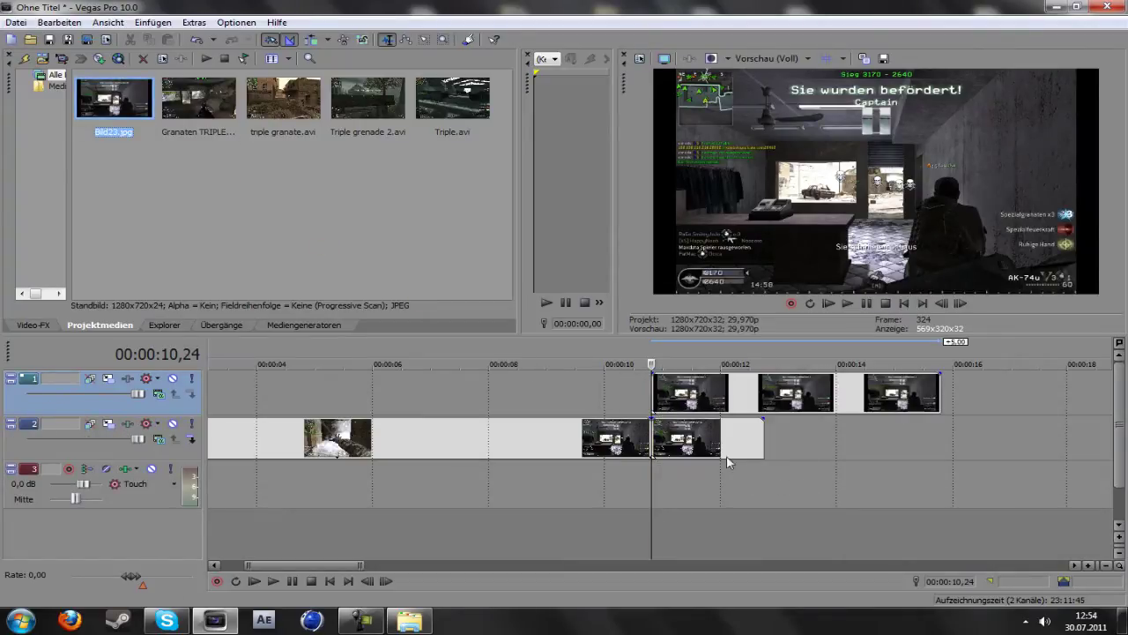
Separate the leftover video segment after the split from the clip and delete it.
click(692, 436)
drag(692, 437, 842, 441)
right_click(841, 440)
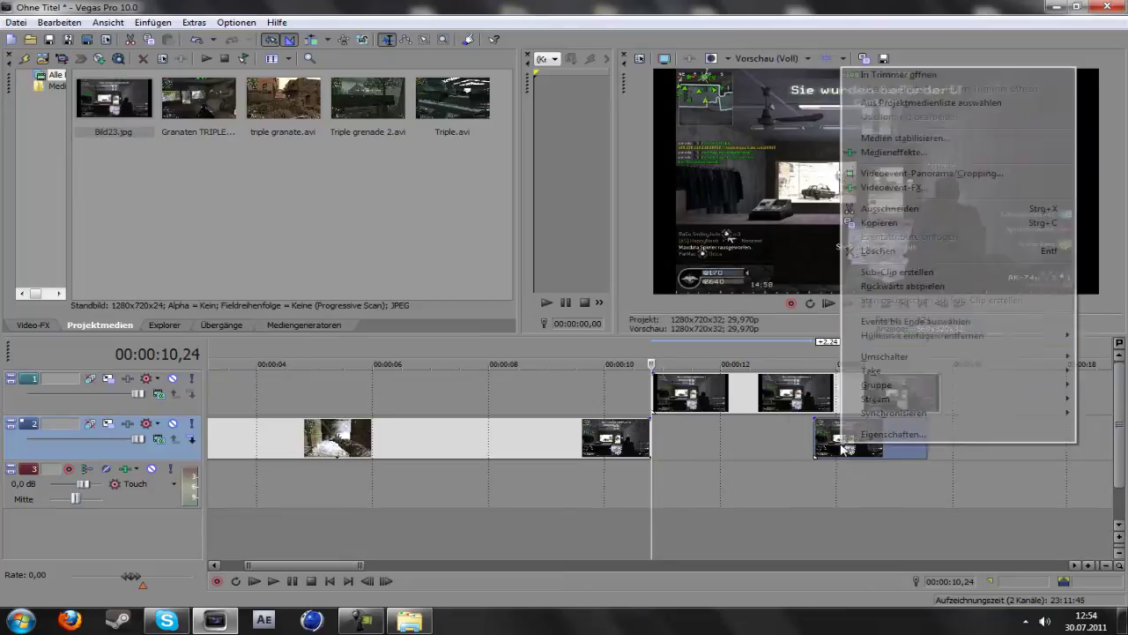
click(899, 252)
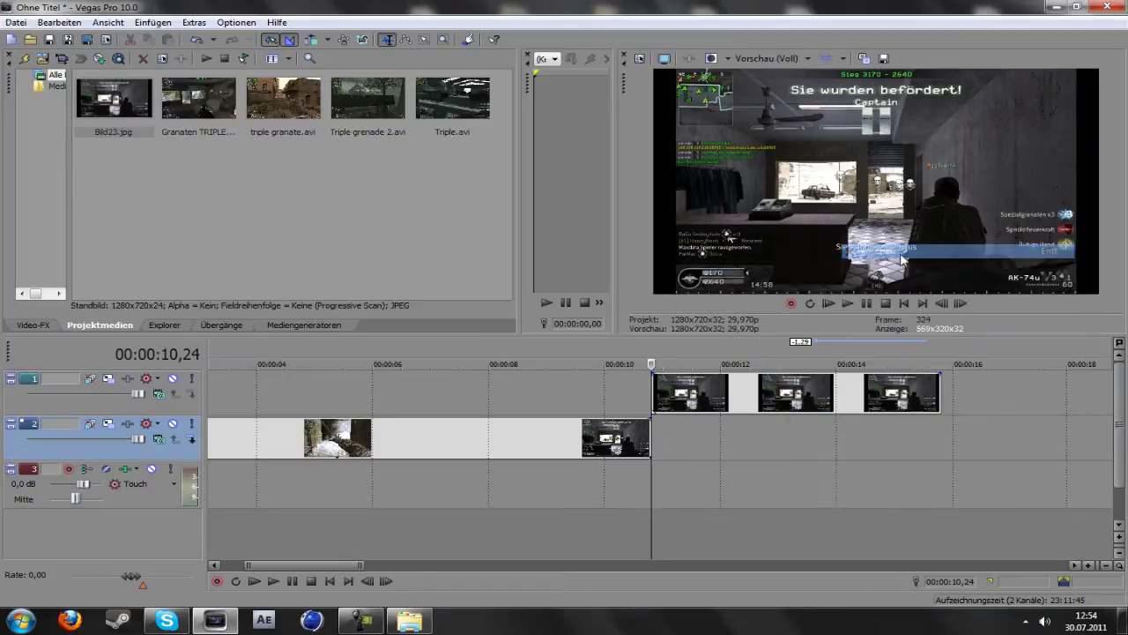
Open Event Pan/Crop for the Bild23 still image and enable its mask.
right_click(688, 393)
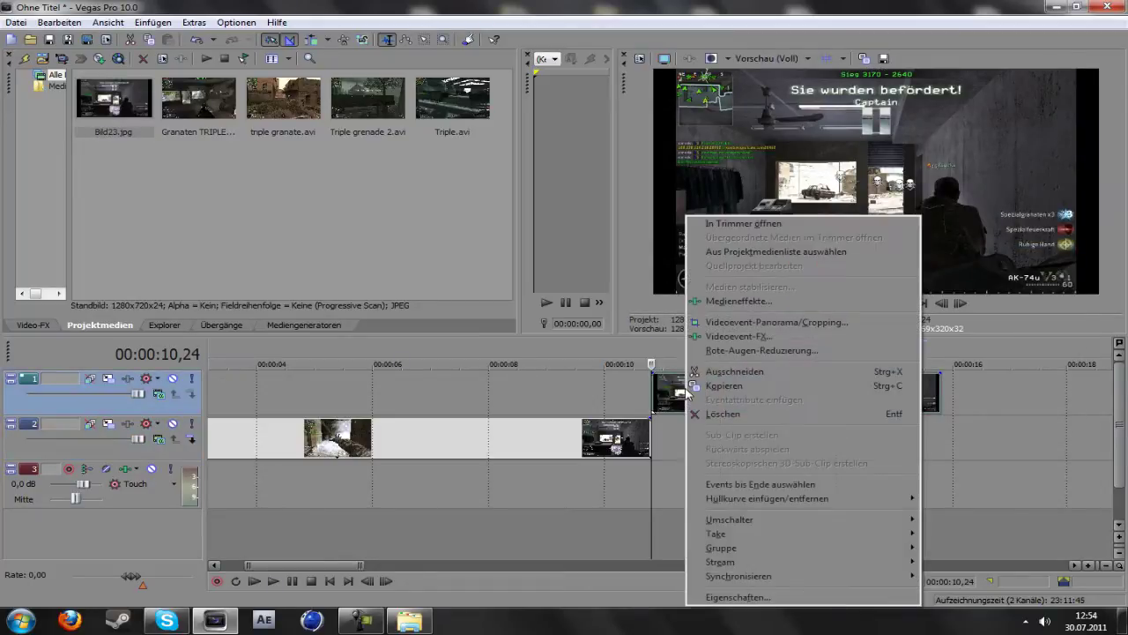
click(758, 321)
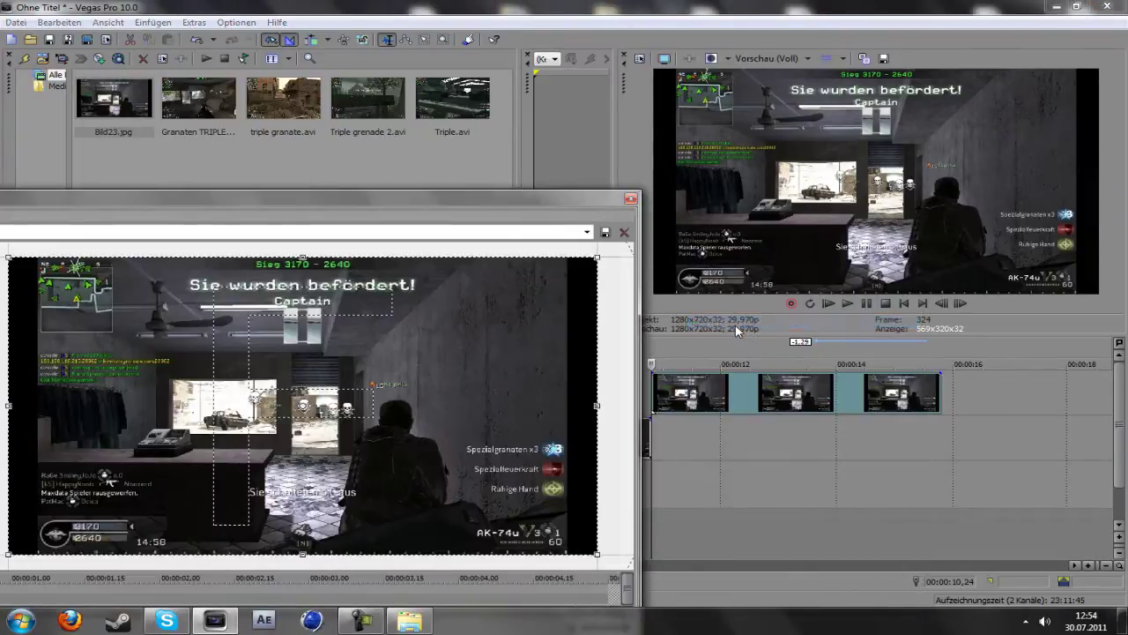
drag(342, 199, 624, 113)
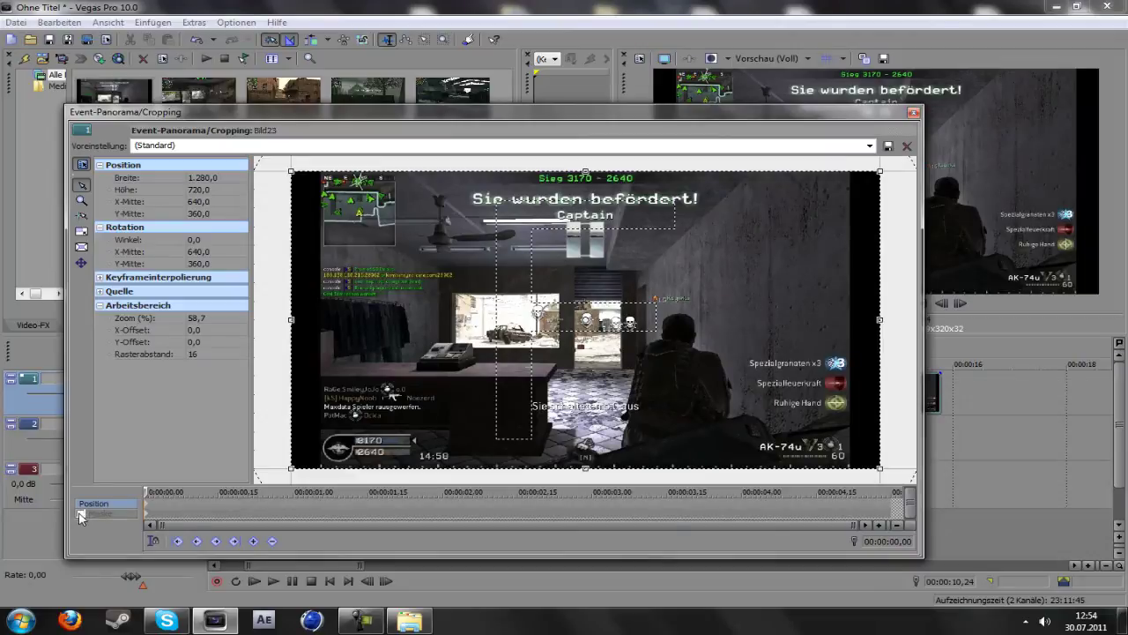
click(81, 514)
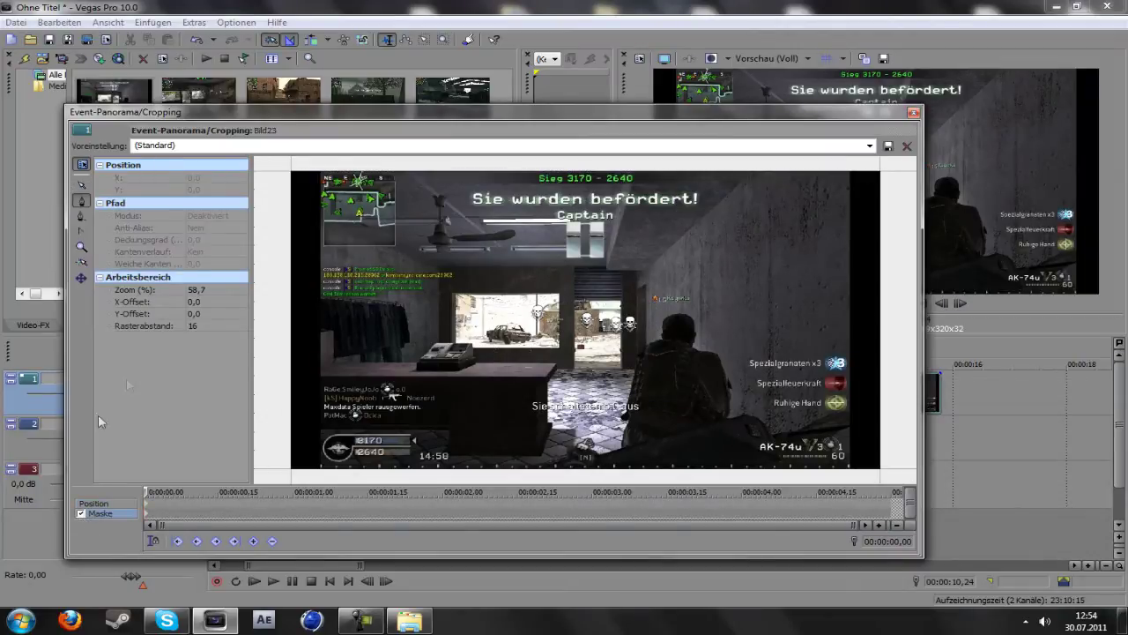
Draw a closed four-point mask path around the bright doorway opening in the still image.
click(82, 185)
scroll(556, 359, up, 5)
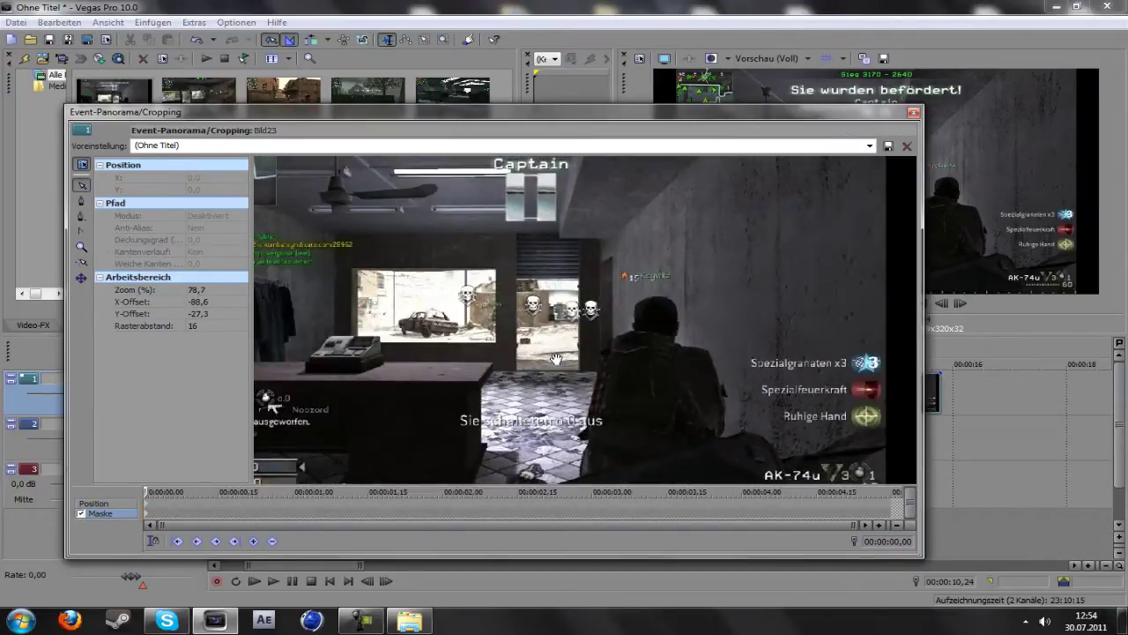
scroll(556, 358, up, 6)
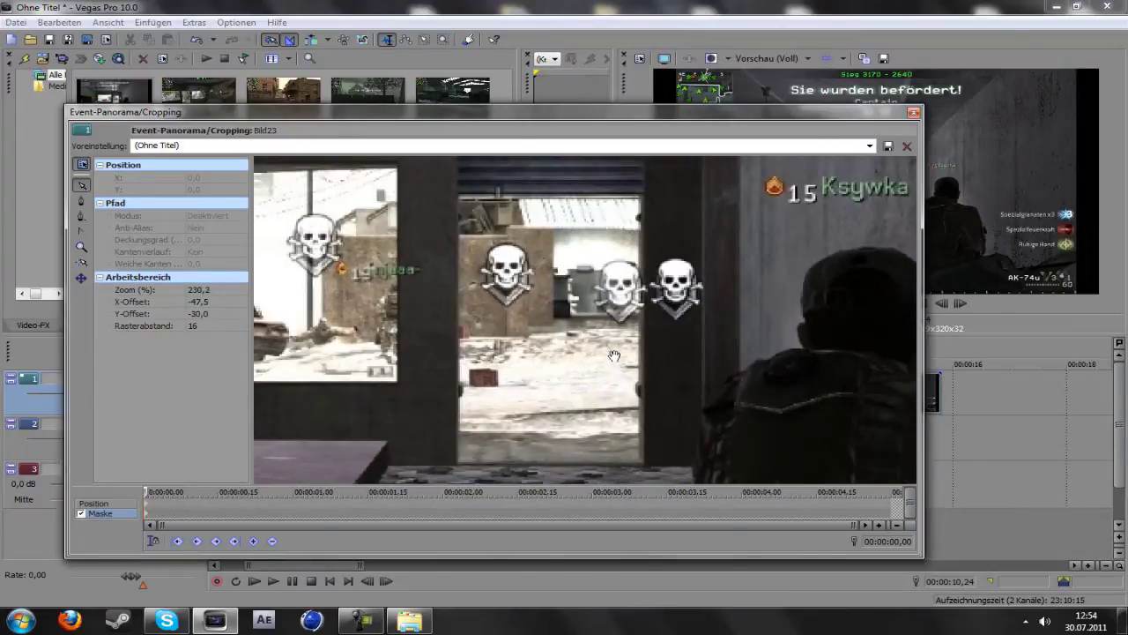
drag(629, 327, 626, 381)
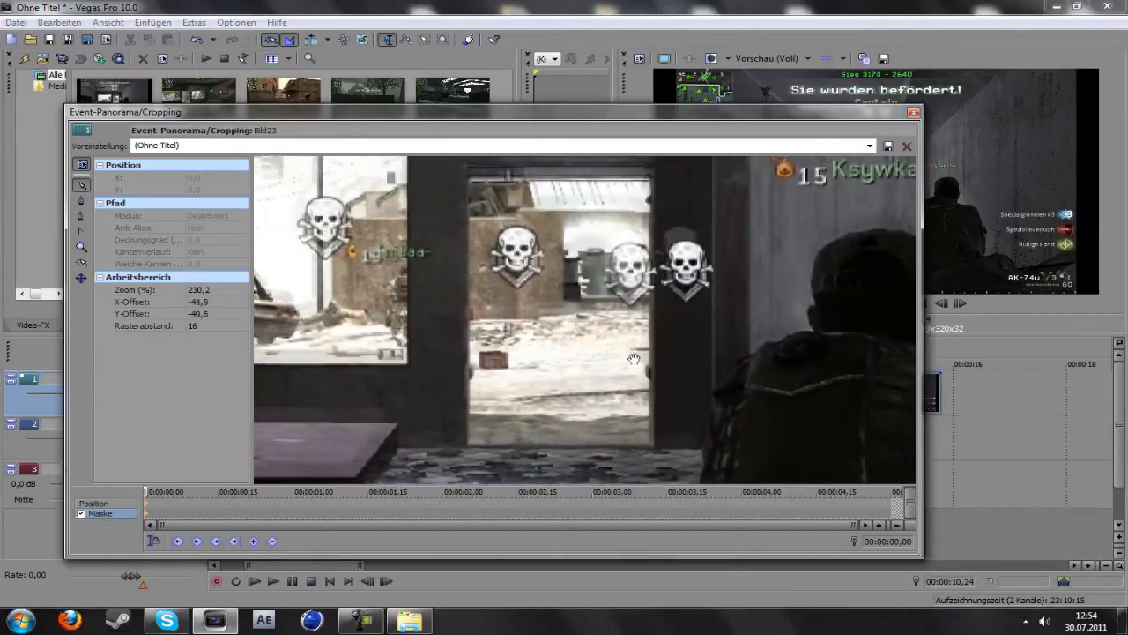
click(83, 203)
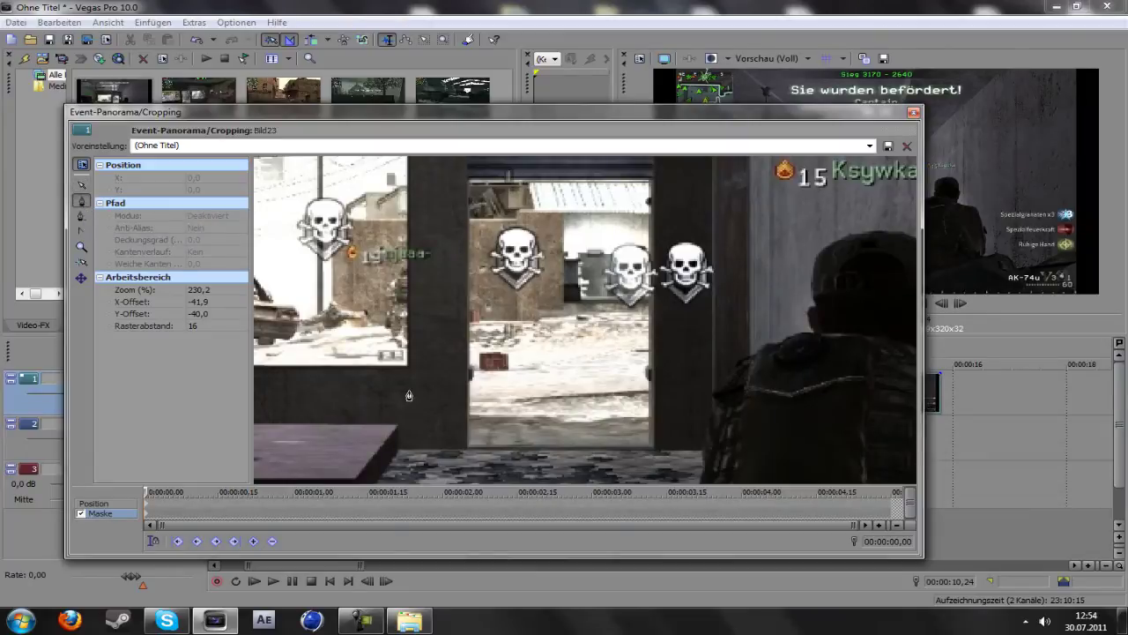
click(465, 452)
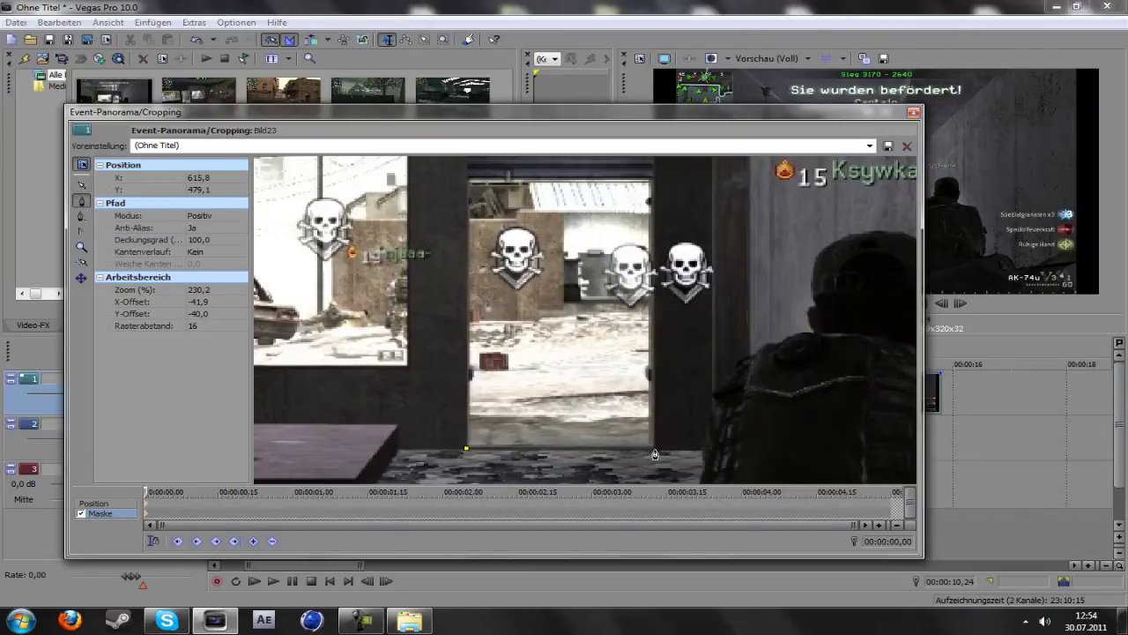
click(653, 184)
click(467, 449)
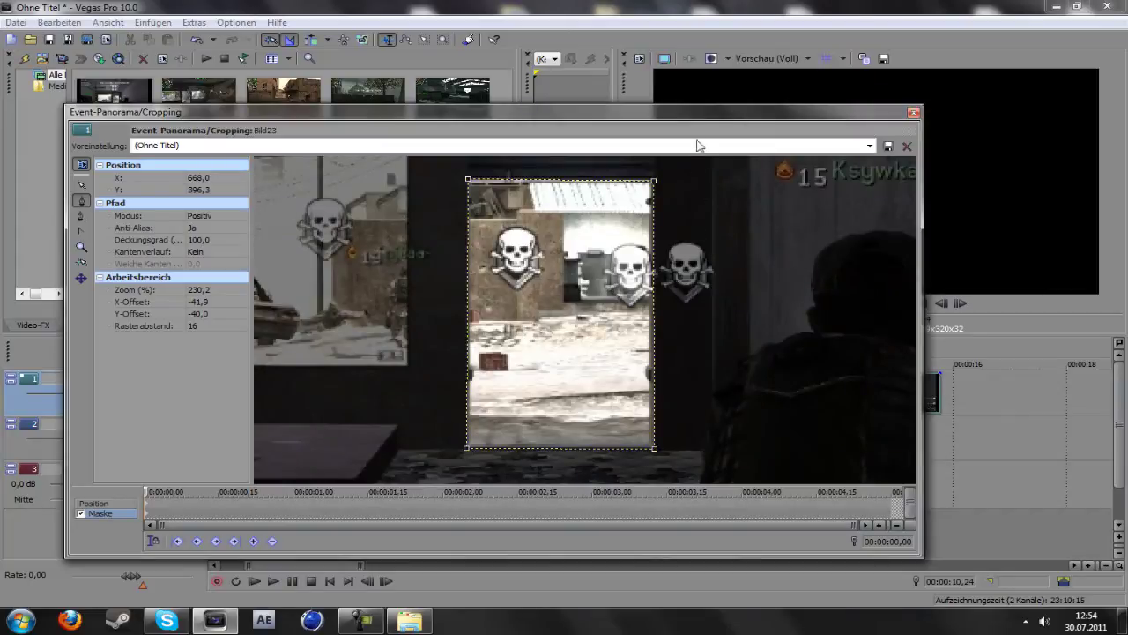
Set the doorway mask's path mode to Negativ and reposition the dialog to uncover the preview.
mouse_move(691, 116)
mouse_down()
mouse_move(633, 472)
mouse_move(656, 187)
mouse_move(684, 119)
mouse_up()
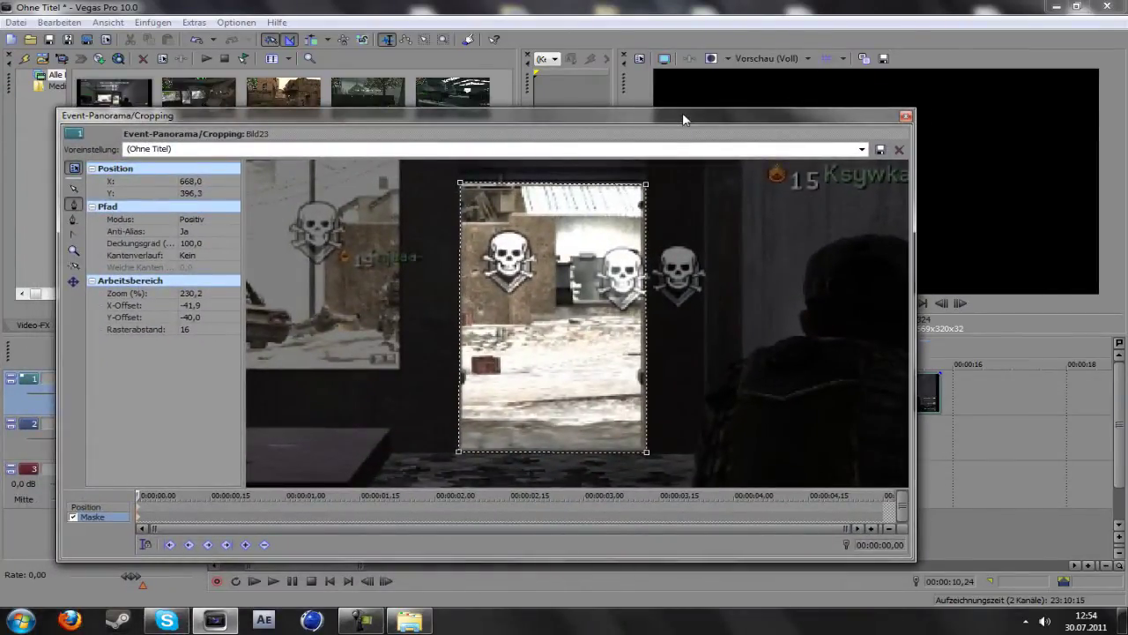
drag(684, 119, 709, 137)
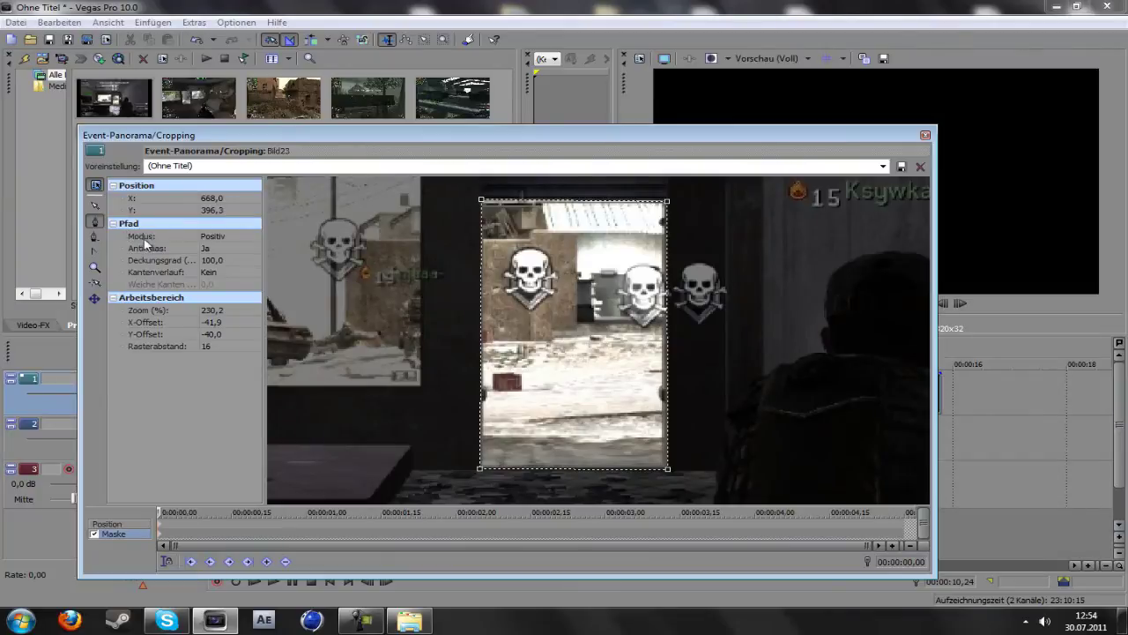
click(216, 238)
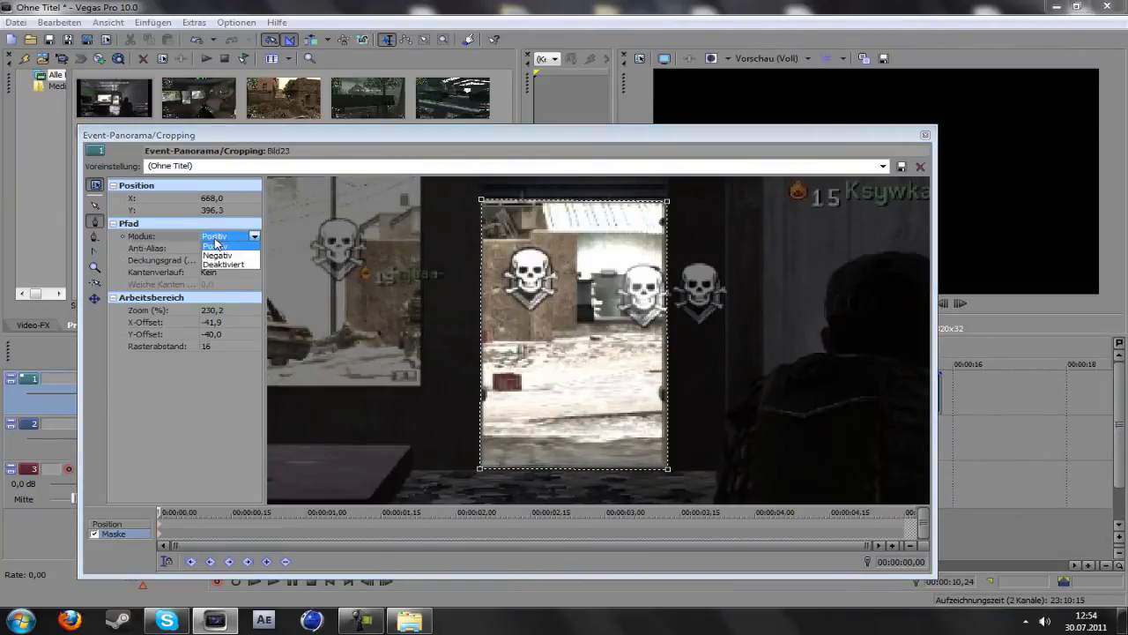
click(234, 255)
drag(583, 137, 567, 176)
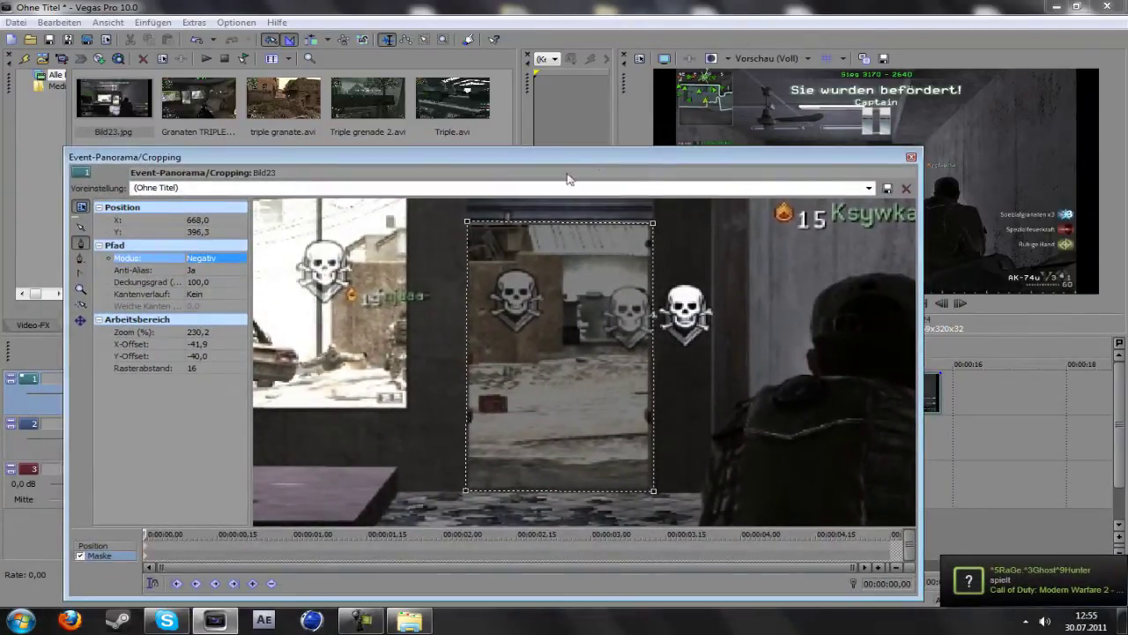
Set the doorway mask's edge feathering (Kantenverlauf) to Beides with a soft edge value of 3,0.
click(205, 294)
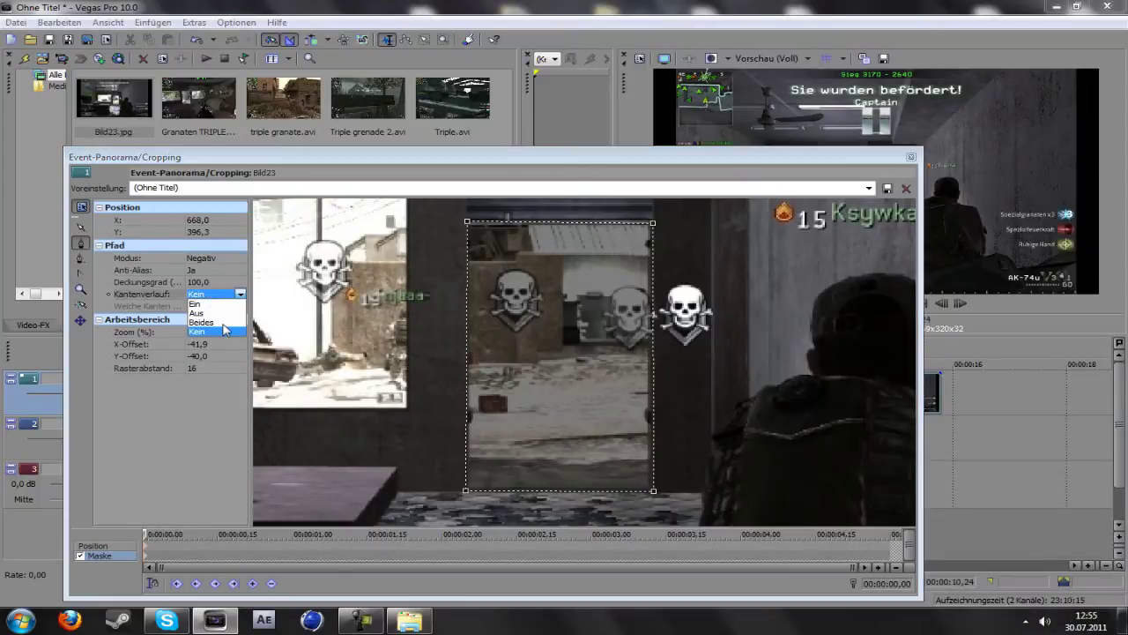
click(225, 323)
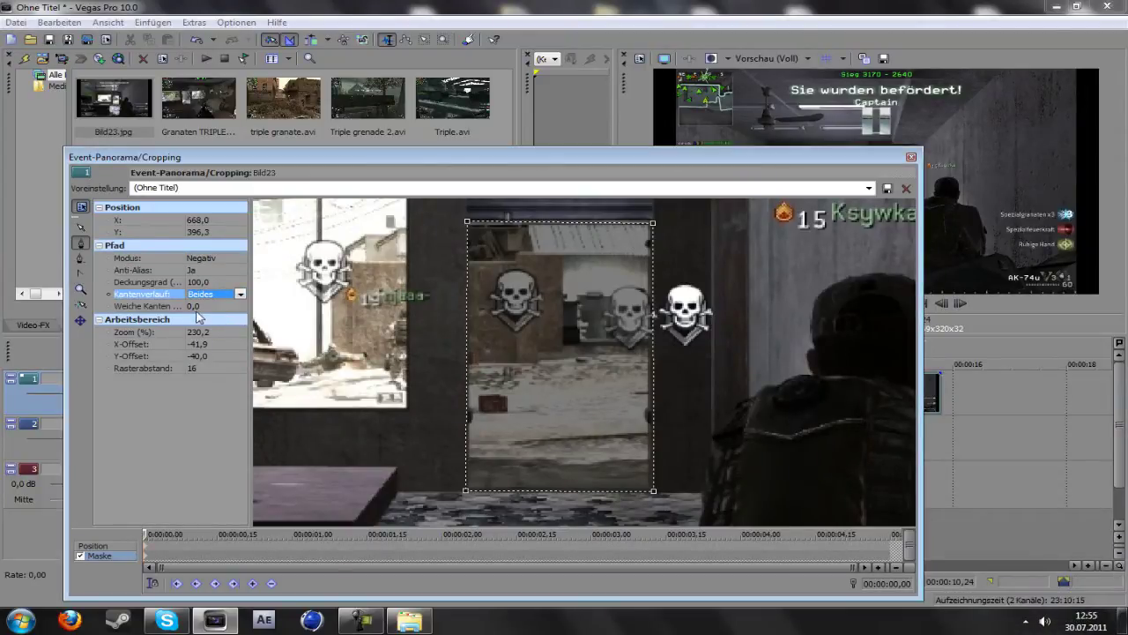
drag(406, 163, 442, 161)
click(236, 302)
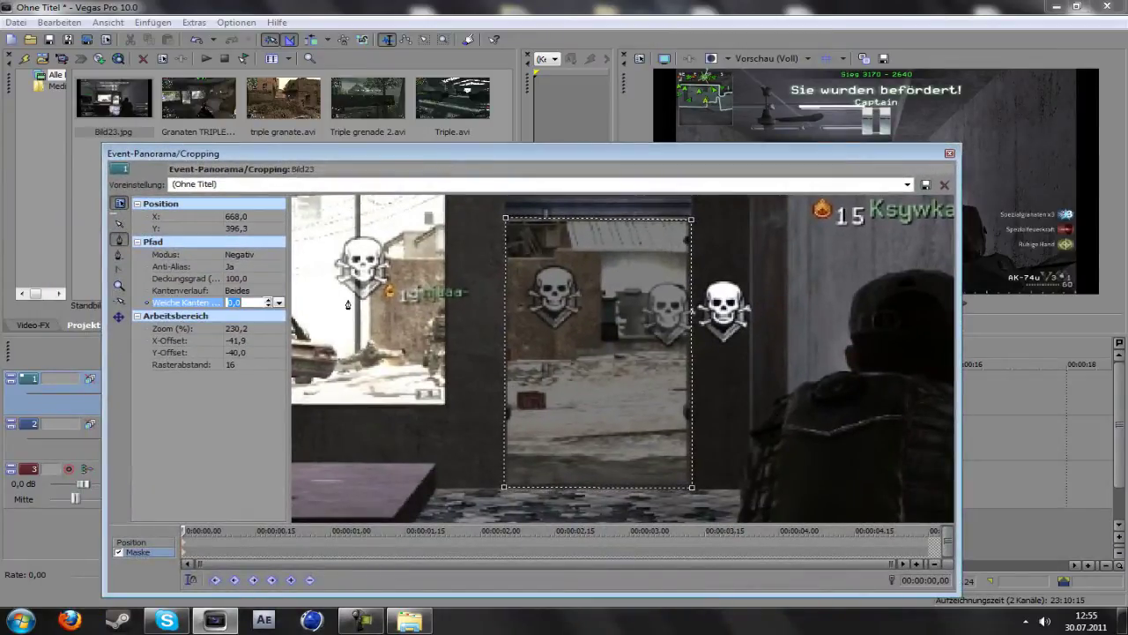
text(3)
key(Return)
mouse_move(546, 162)
mouse_down()
mouse_move(558, 258)
mouse_move(562, 162)
mouse_up()
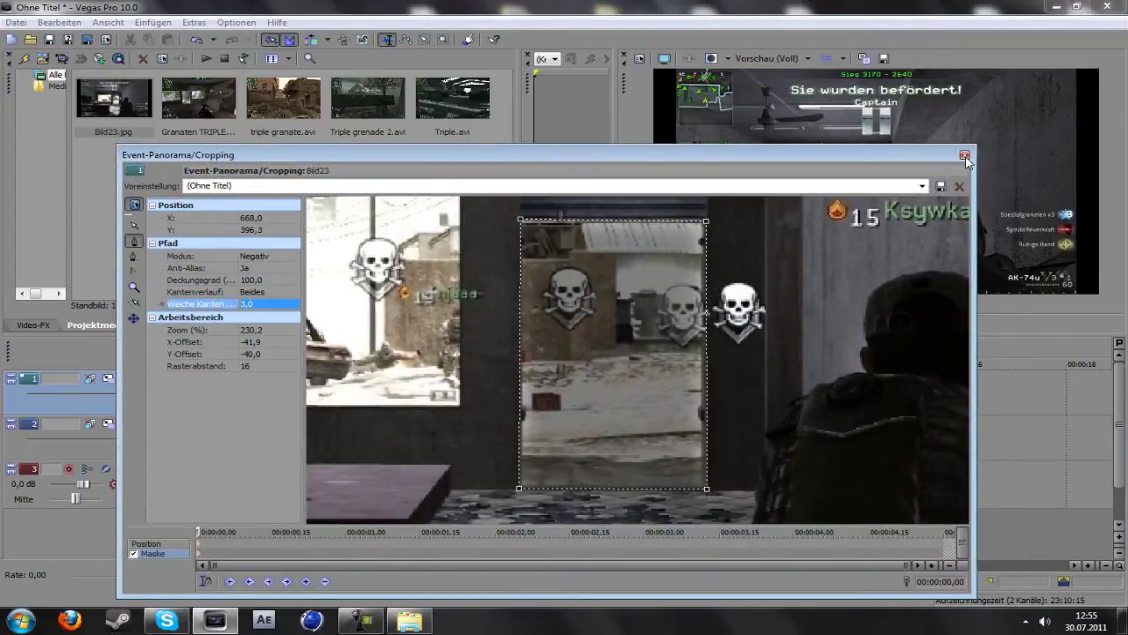
Switch the still to its position settings and shrink the crop frame to about 359 by 263.
click(148, 542)
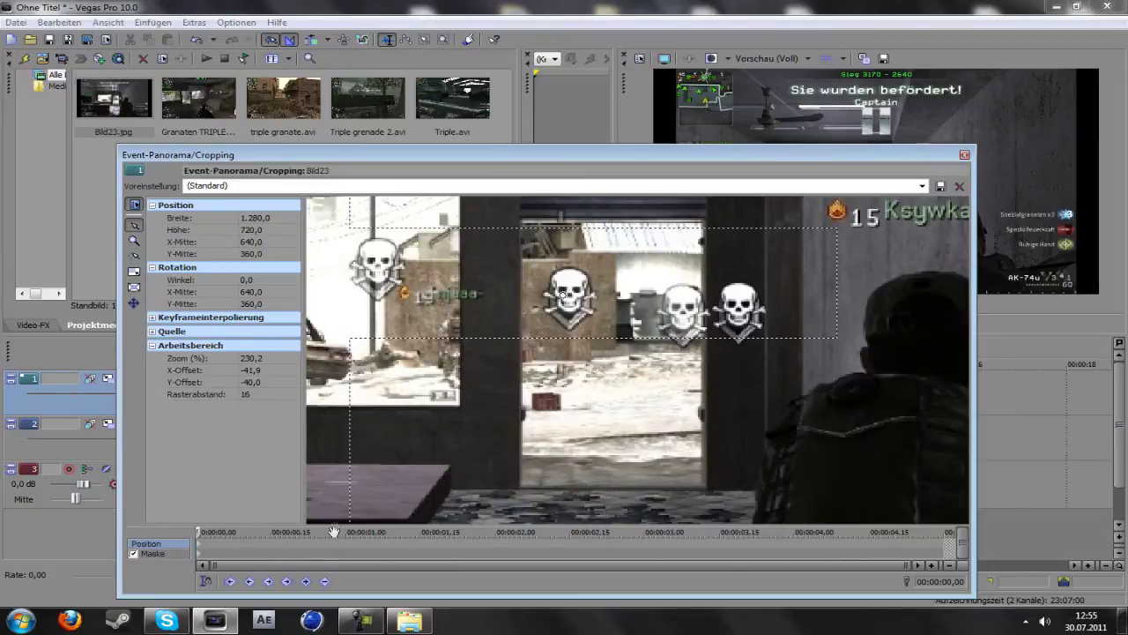
scroll(396, 463, down, 5)
scroll(395, 463, down, 5)
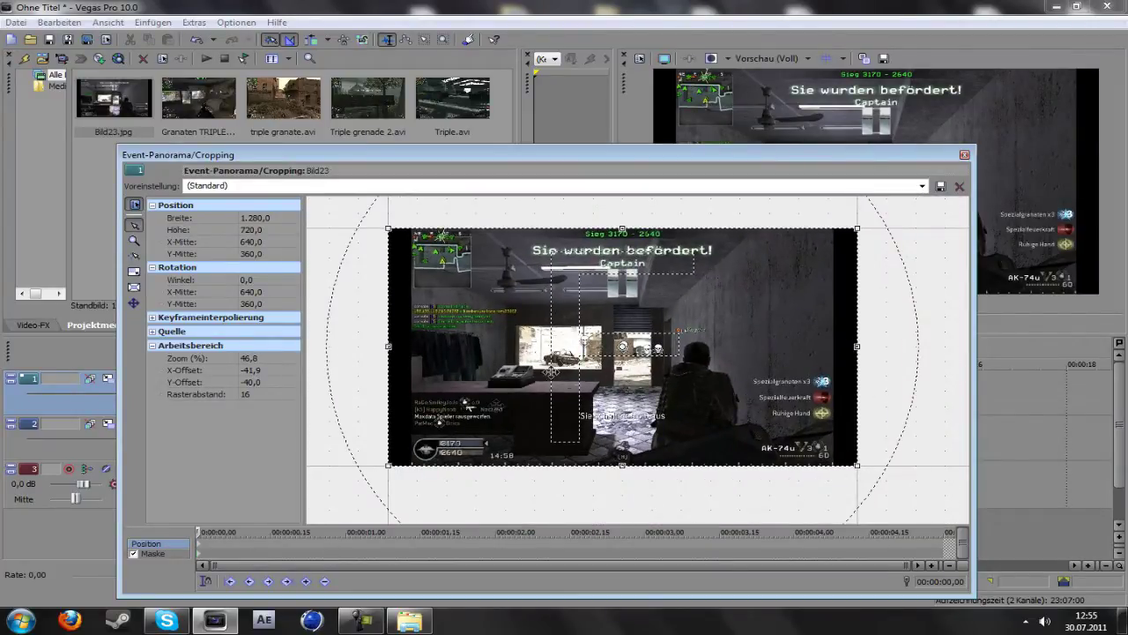
click(154, 553)
click(155, 543)
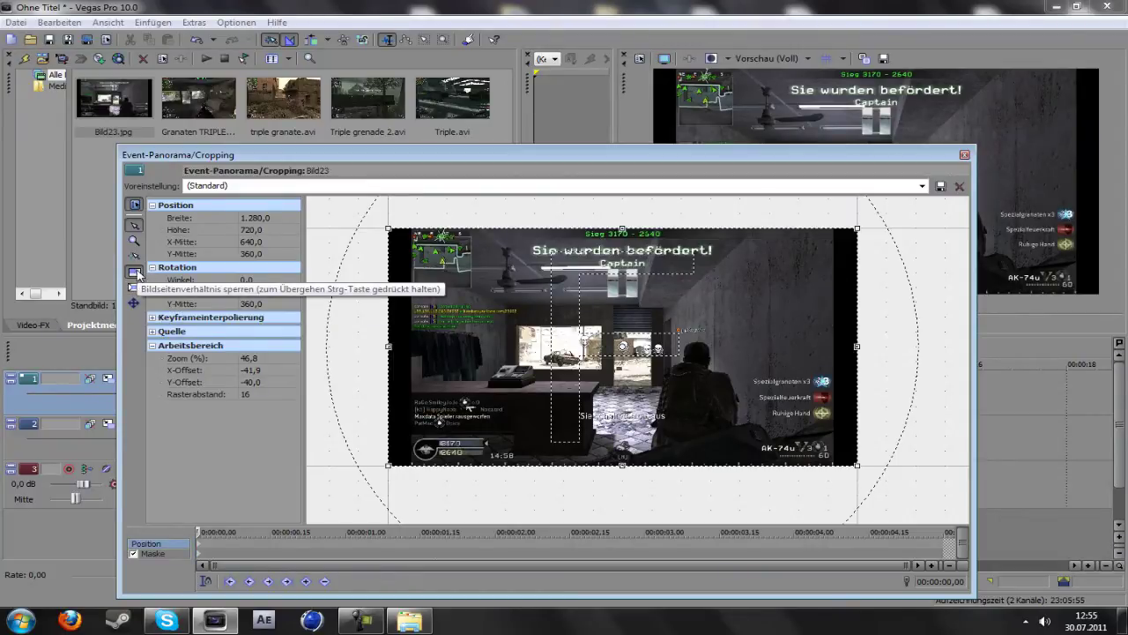
scroll(524, 390, up, 3)
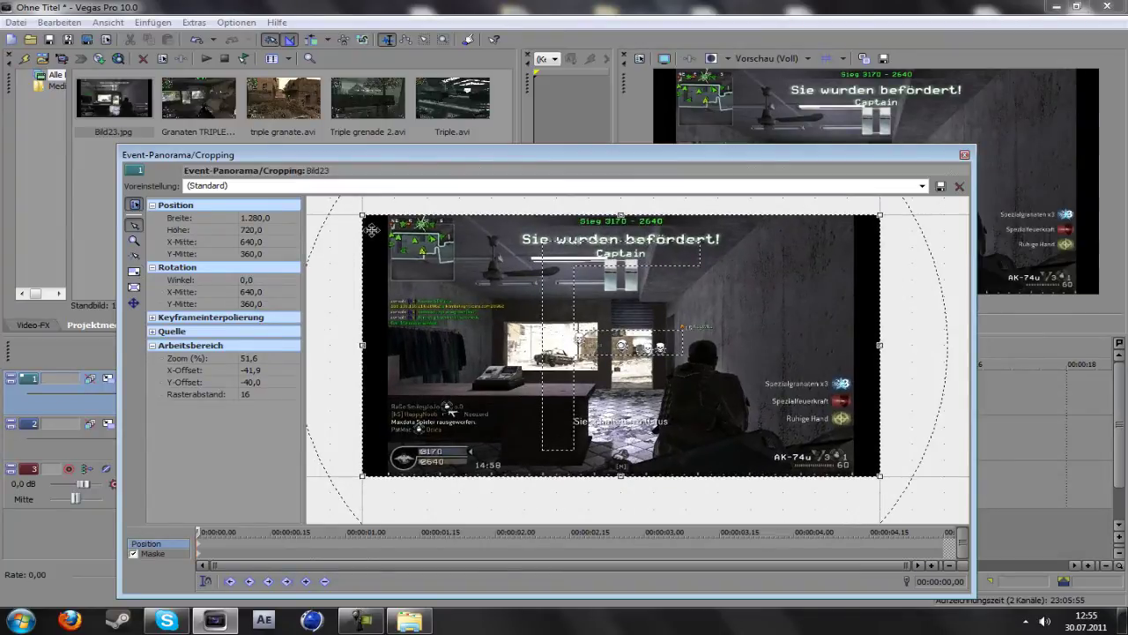
scroll(461, 306, down, 1)
drag(358, 209, 509, 251)
drag(652, 348, 627, 370)
scroll(639, 367, up, 4)
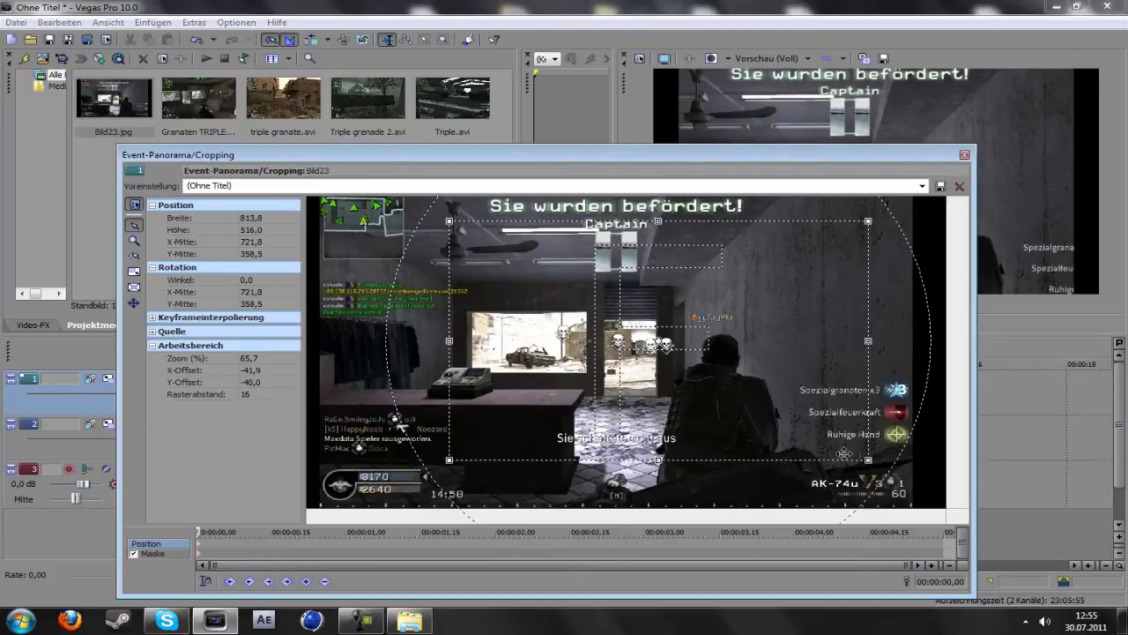
scroll(750, 432, up, 6)
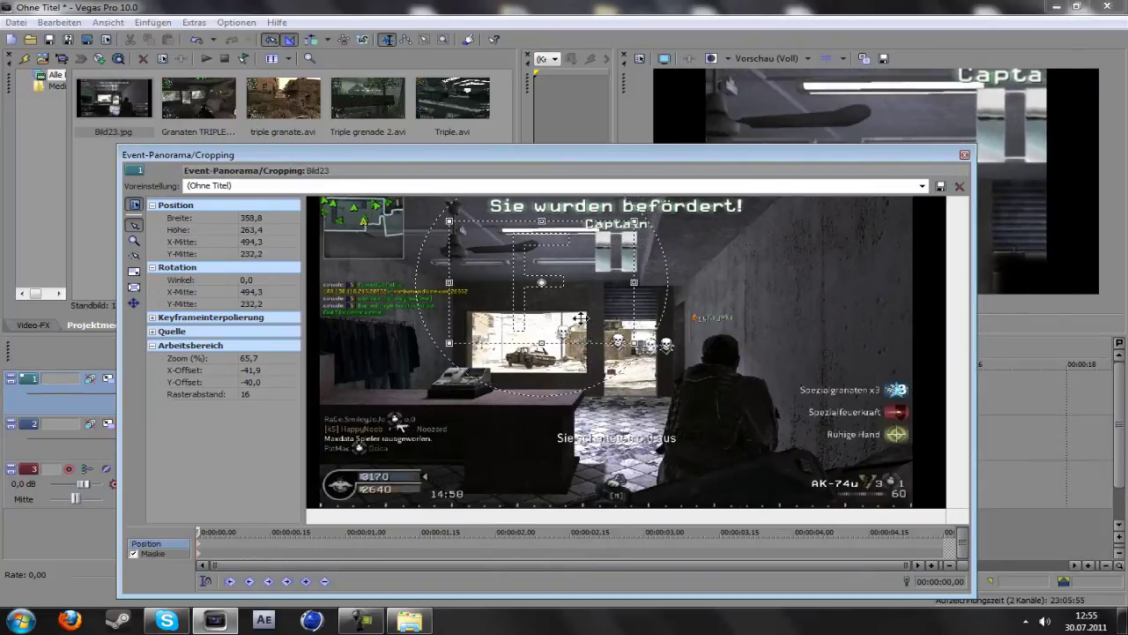
Reduce the crop frame to about 167 by 165 and align its upper edge with the doorway.
drag(751, 432, 659, 394)
scroll(659, 394, up, 5)
scroll(659, 394, up, 2)
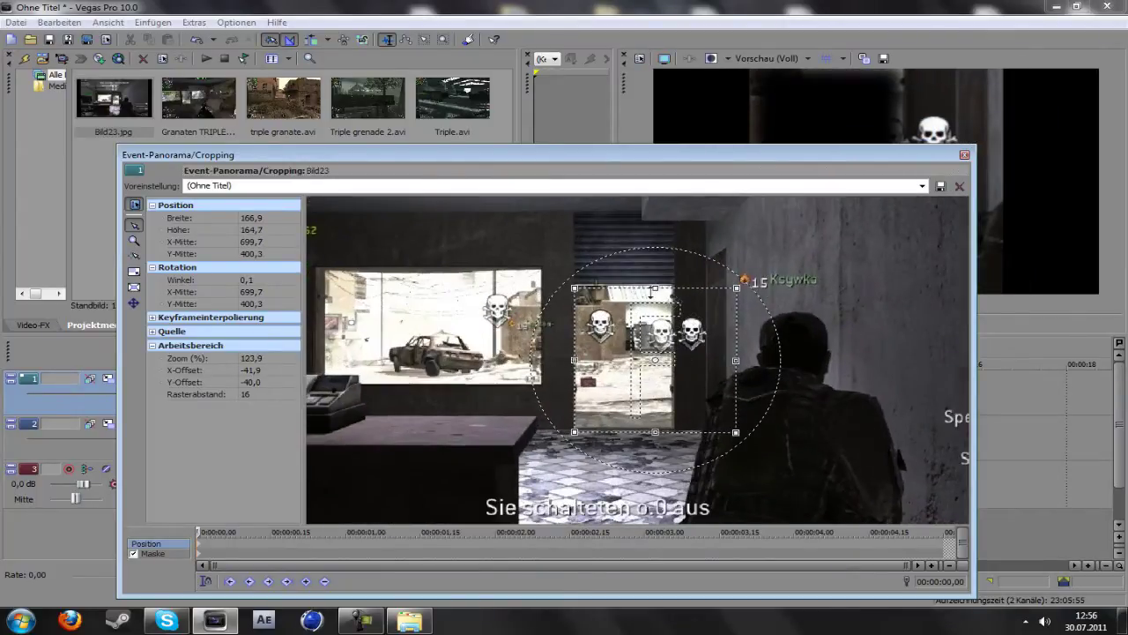
drag(597, 307, 597, 302)
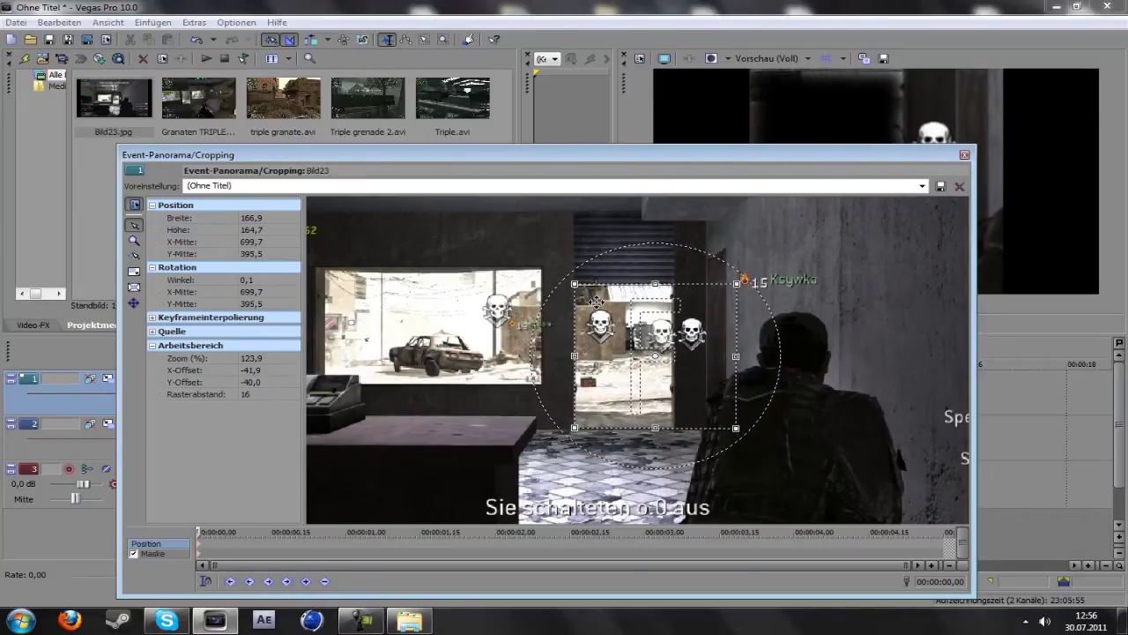
Shrink the crop frame to about 60 wide by 114 high inside the doorway and close the crop window.
drag(738, 355, 674, 355)
drag(651, 158, 648, 195)
drag(670, 394, 652, 394)
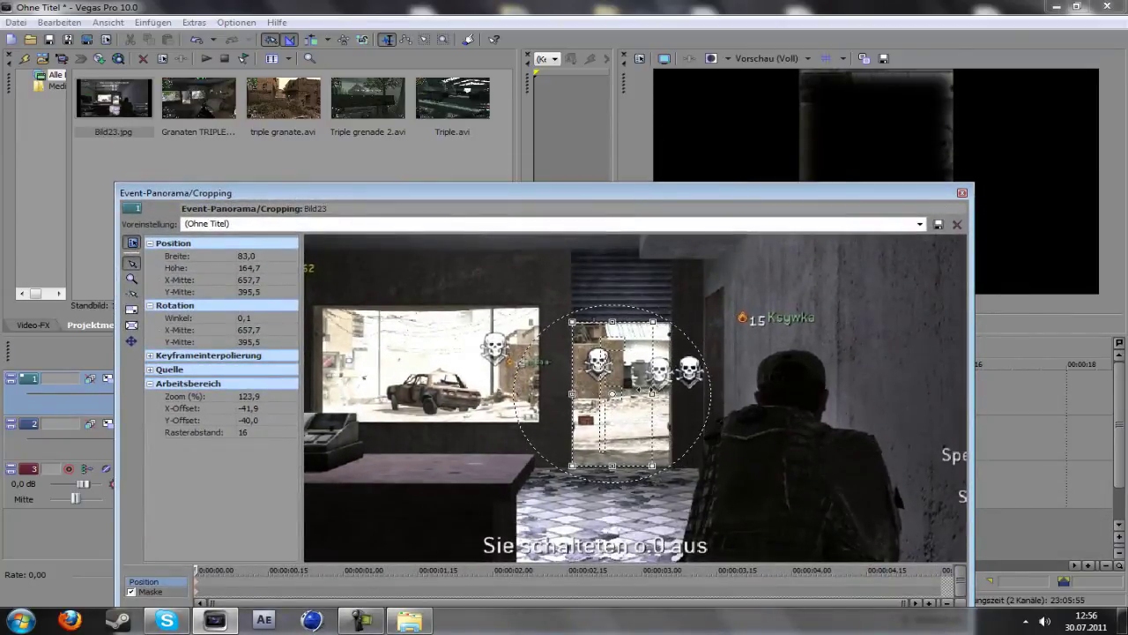
drag(573, 394, 595, 394)
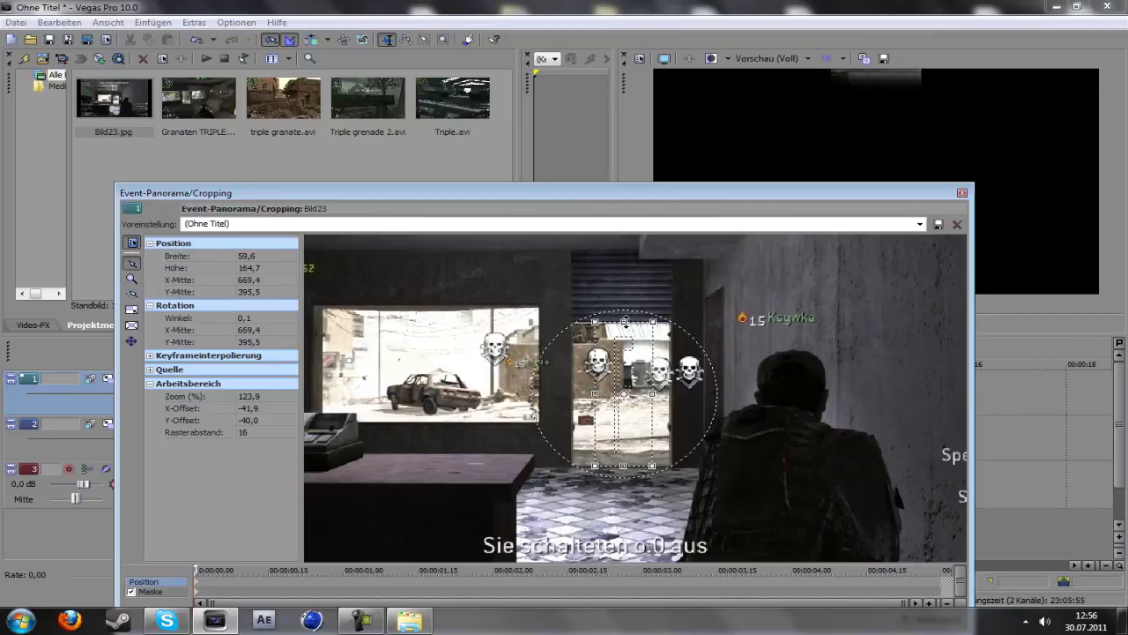
drag(624, 322, 624, 344)
drag(624, 465, 624, 442)
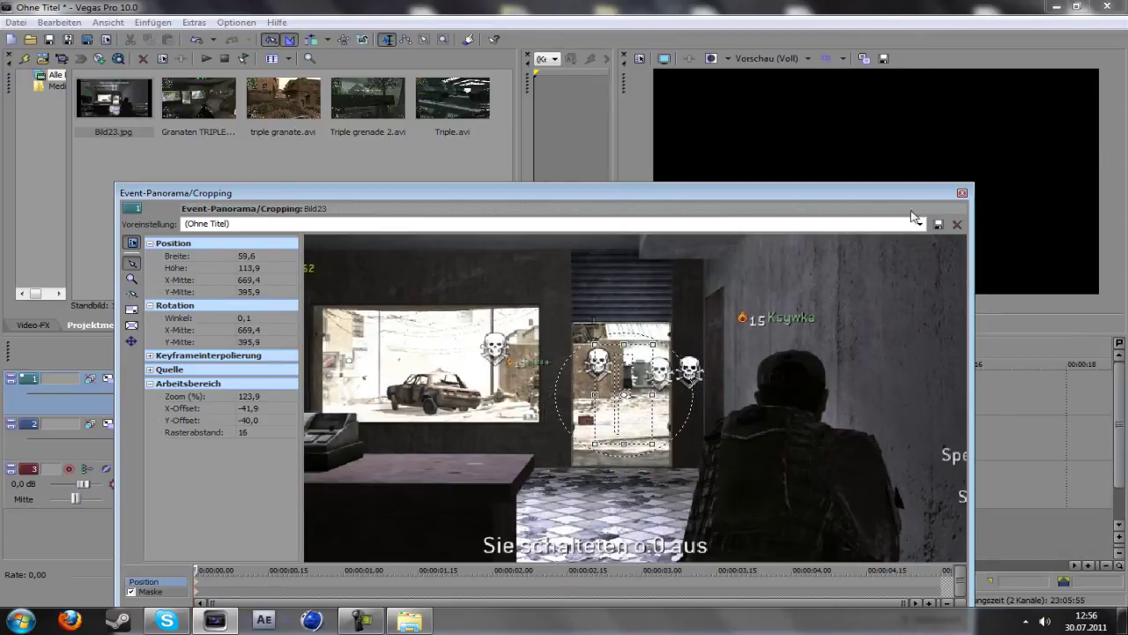
click(962, 194)
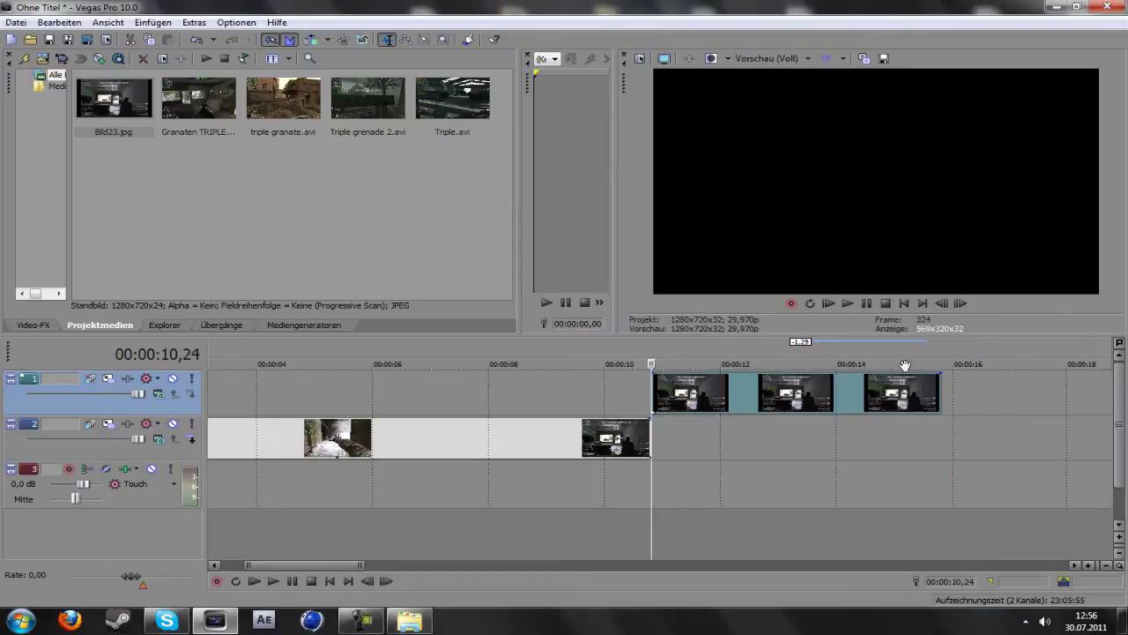
click(748, 397)
click(850, 397)
click(652, 384)
drag(316, 192, 372, 212)
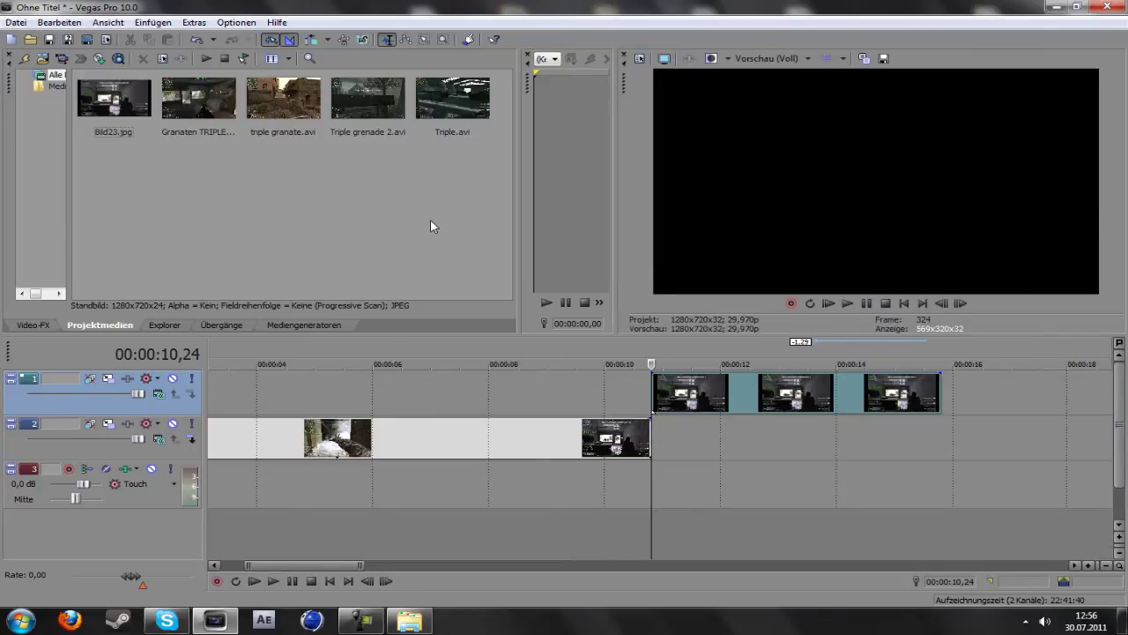
click(456, 105)
drag(456, 106, 665, 451)
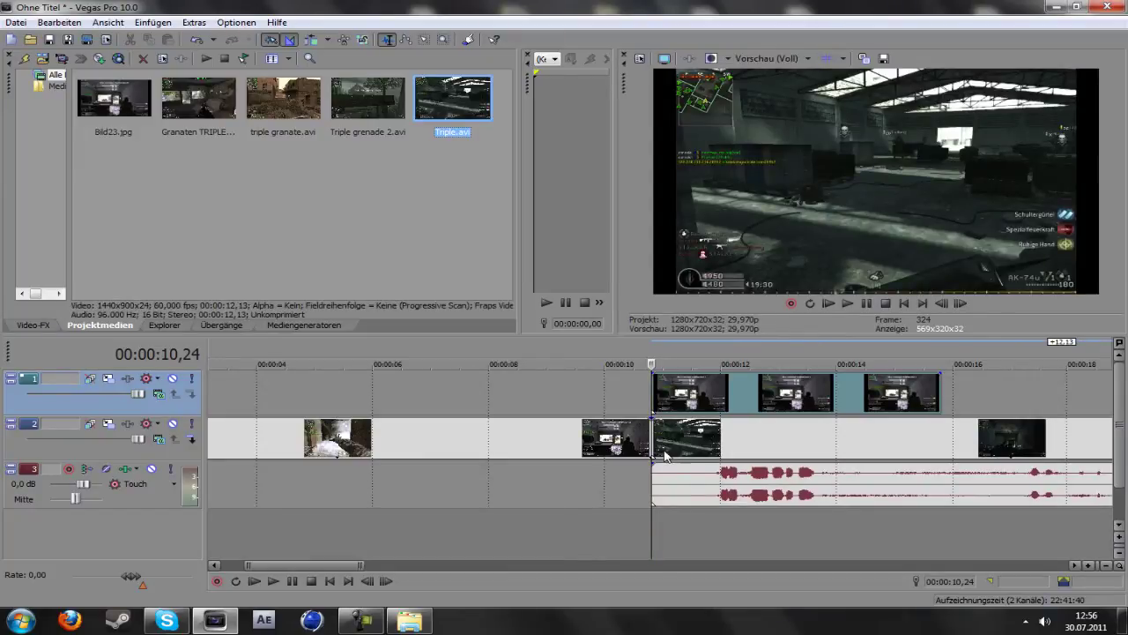
click(710, 449)
key(Delete)
Place triple granate.avi on the second track directly after the first clip, and step through the frames around the join.
drag(284, 110, 737, 534)
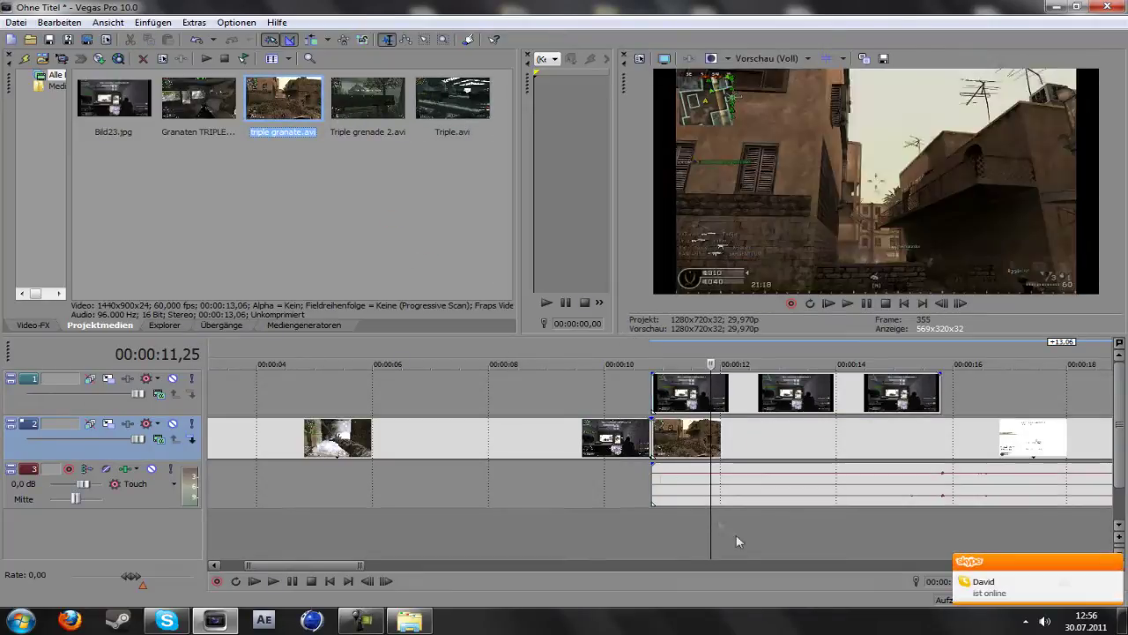
click(641, 391)
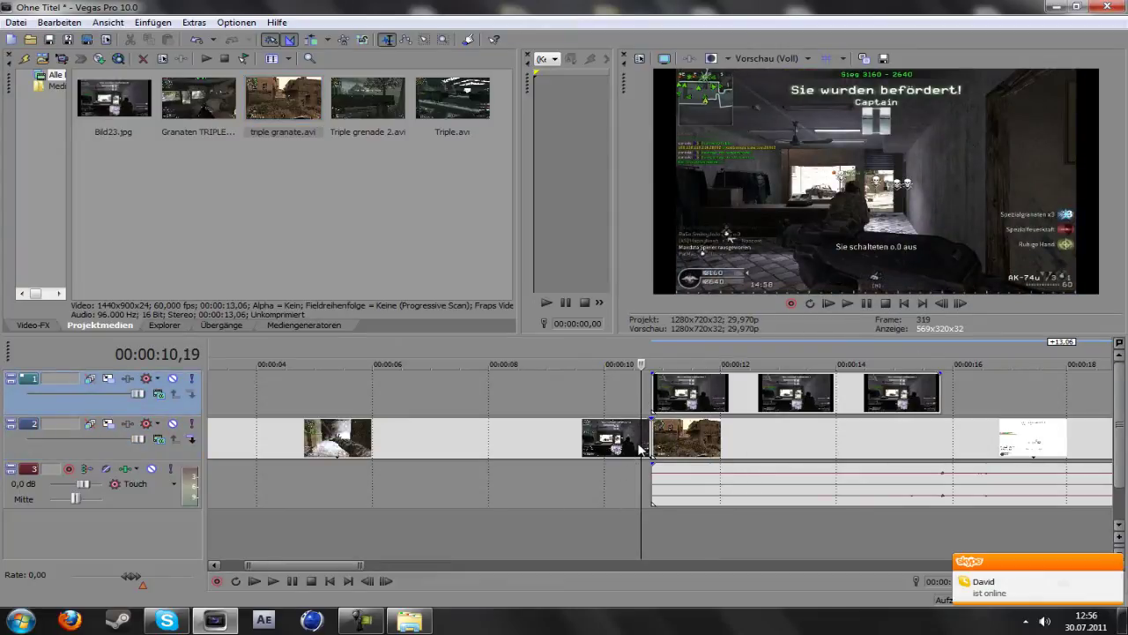
click(961, 303)
click(961, 303)
click(961, 303)
click(960, 303)
click(960, 304)
click(944, 305)
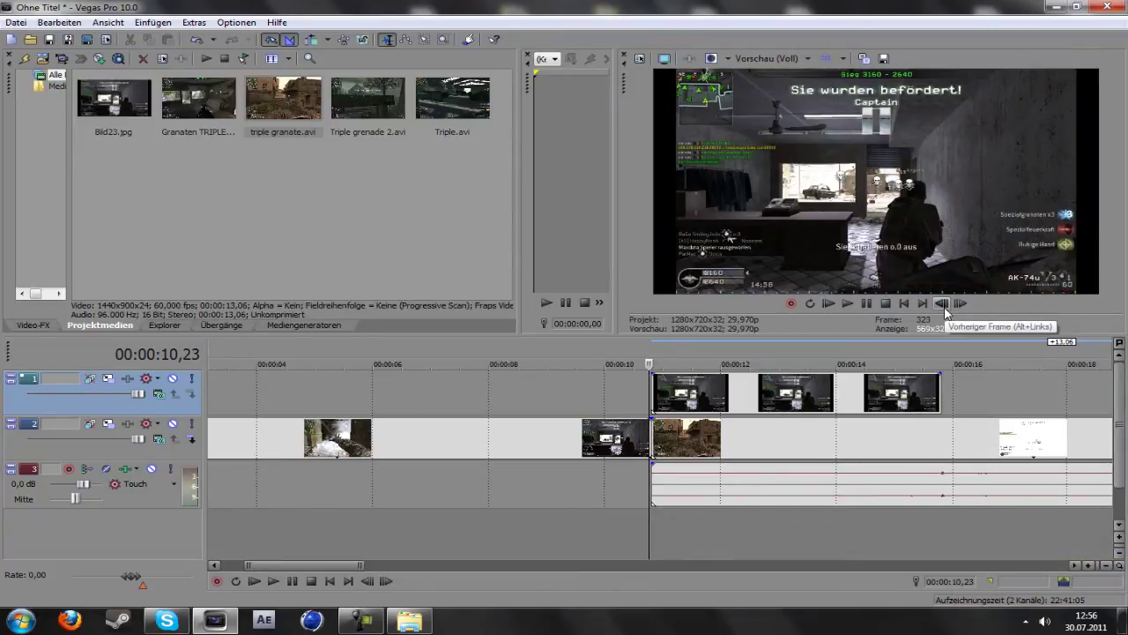
Open Event Pan/Crop for the still image and give it a position keyframe near its end with the doorway crop.
drag(700, 459, 671, 457)
click(702, 403)
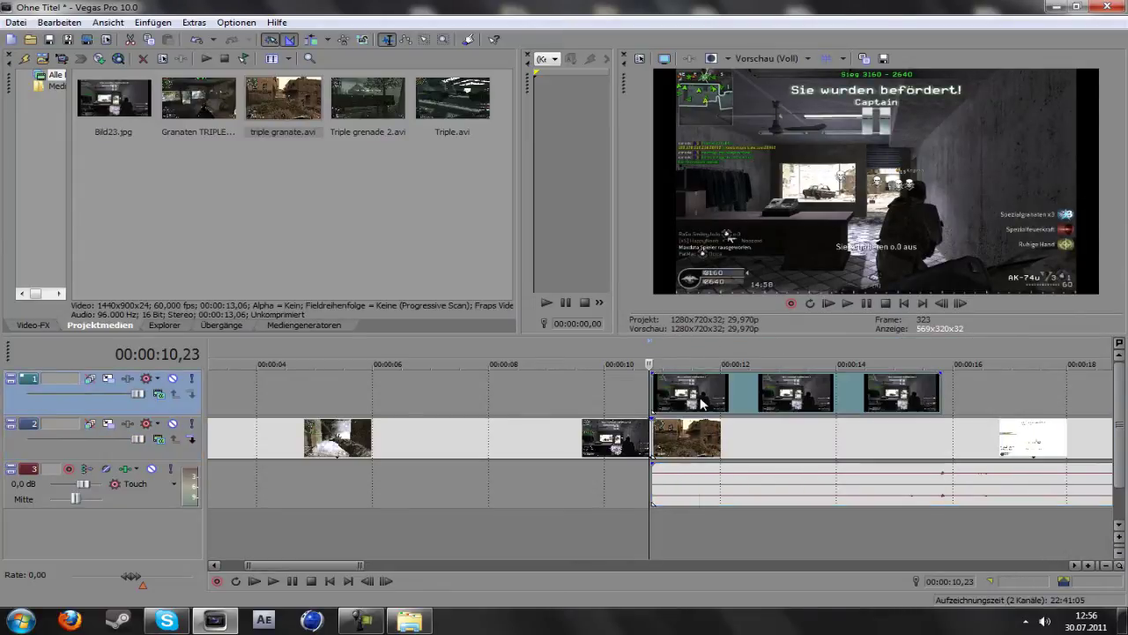
key(space)
right_click(684, 396)
click(754, 322)
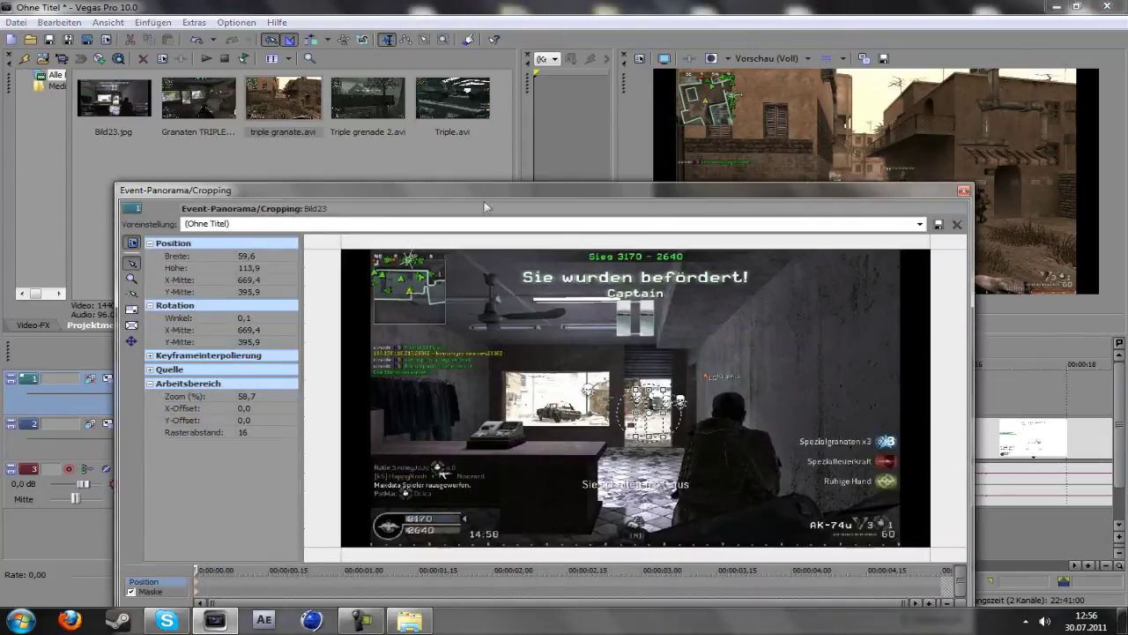
drag(487, 192, 500, 150)
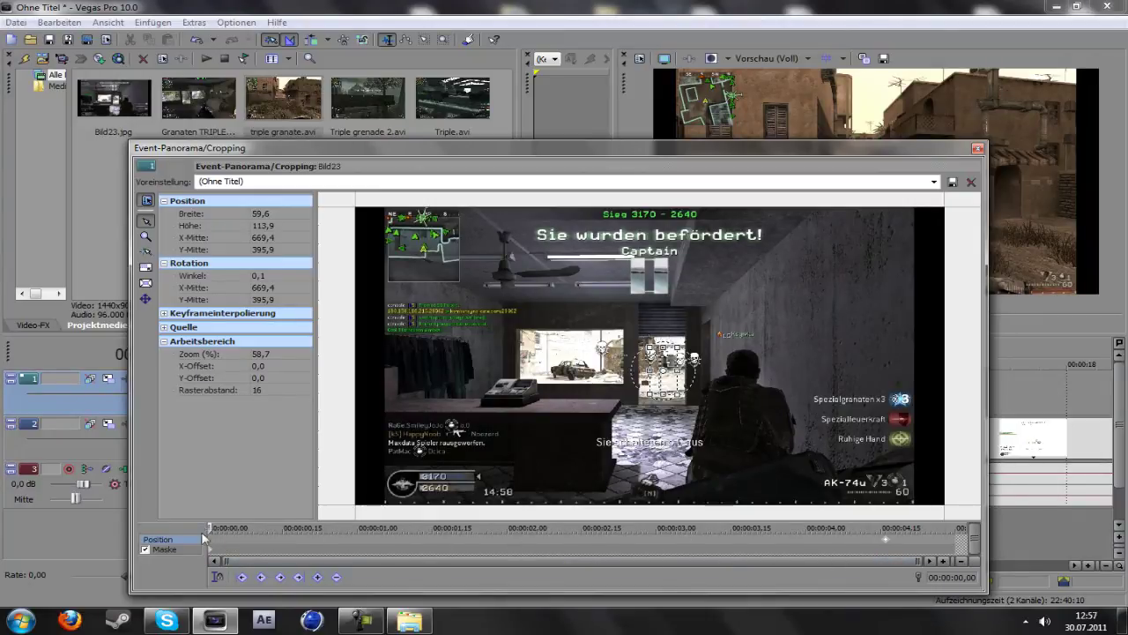
Enlarge the crop frame at the starting keyframe to the full still, about 1282 by 721, and close the crop window.
drag(649, 393, 352, 504)
drag(530, 344, 544, 204)
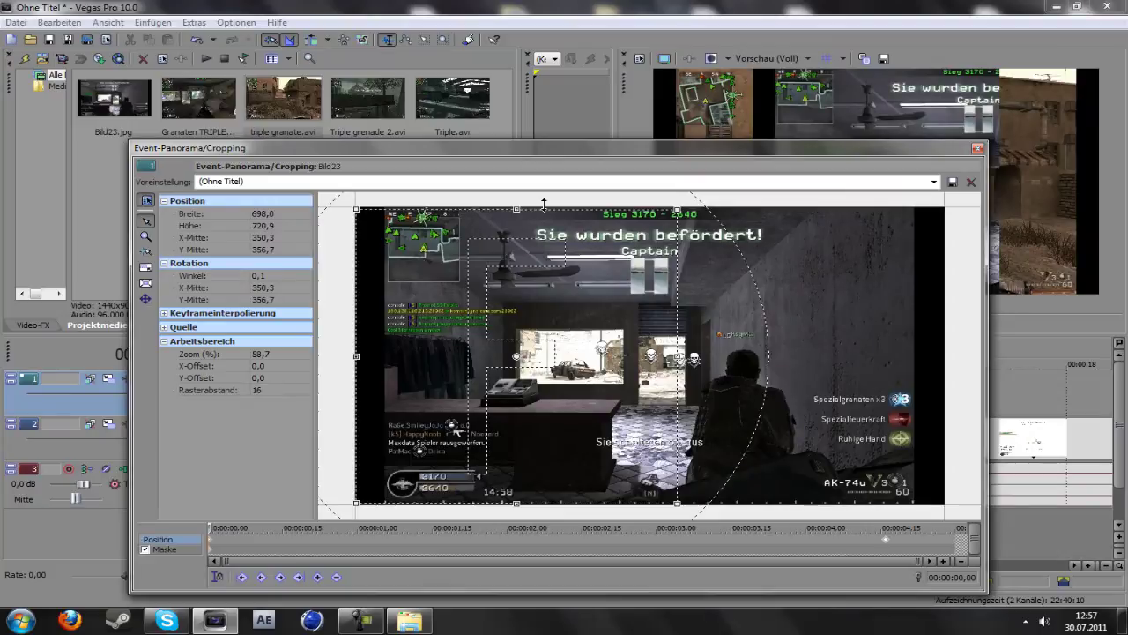
drag(676, 356, 945, 331)
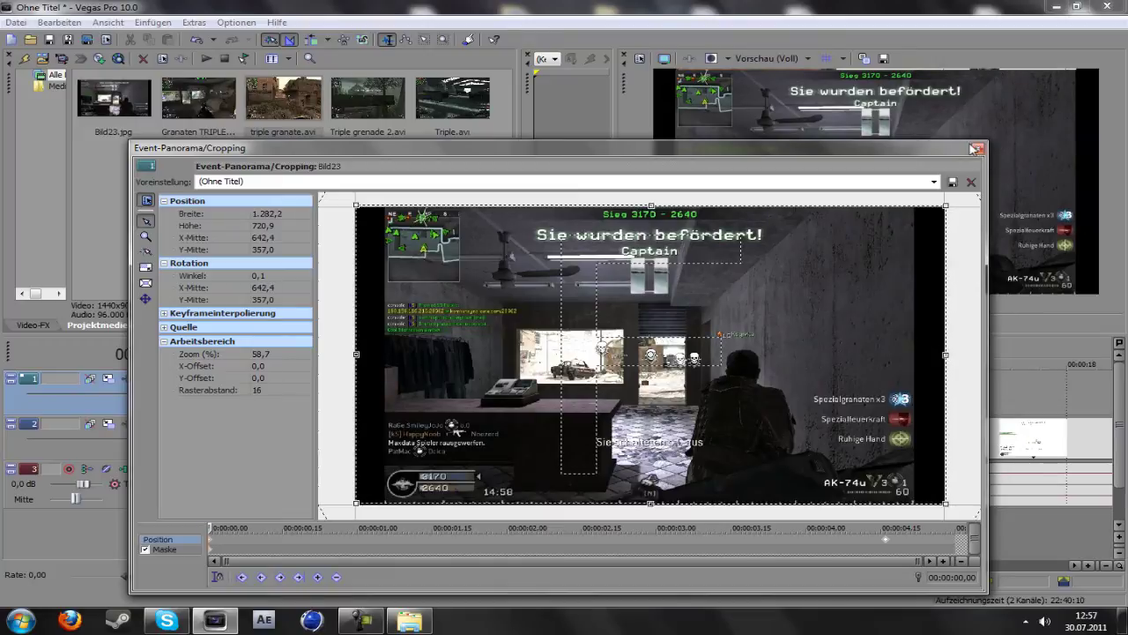
click(975, 148)
Turn off Seitenverhältnis beibehalten in the still event's properties.
right_click(732, 398)
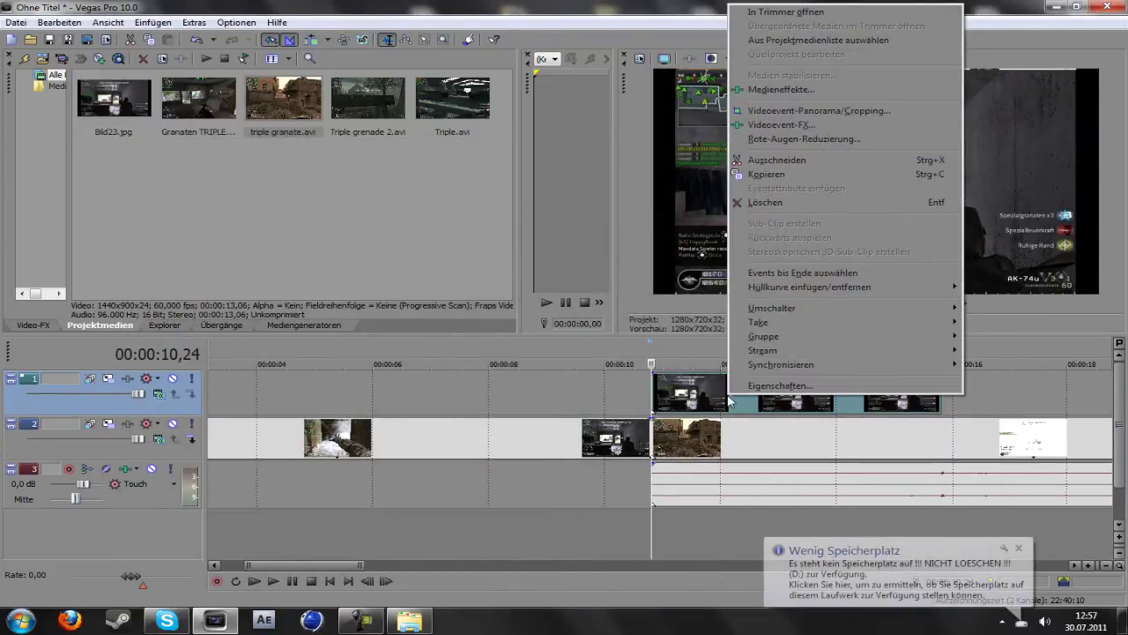
click(769, 386)
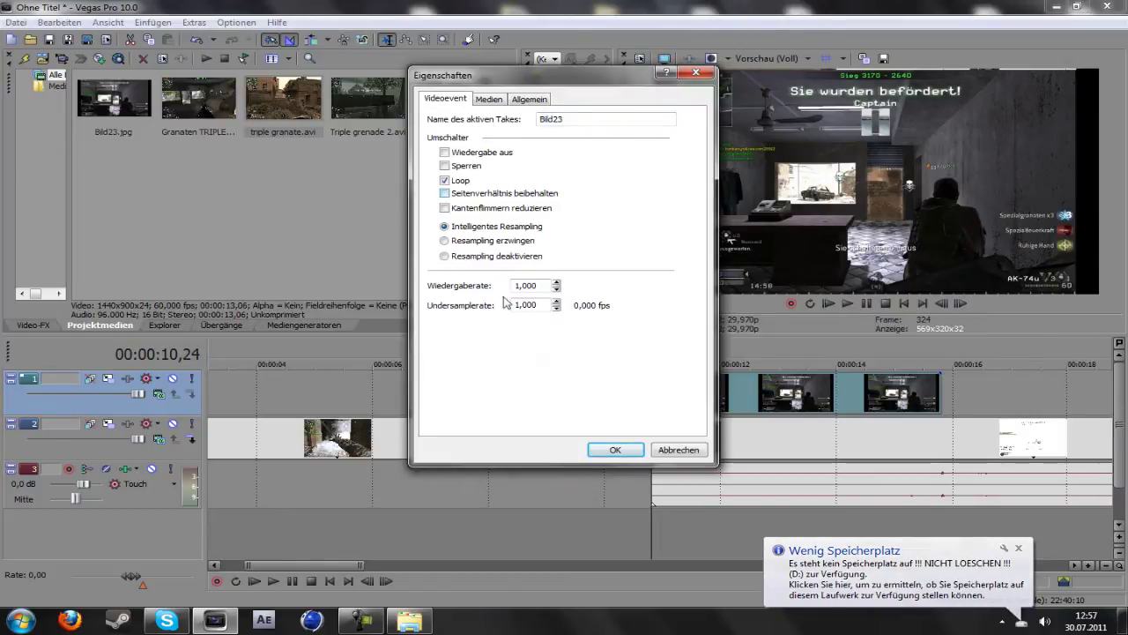
click(613, 449)
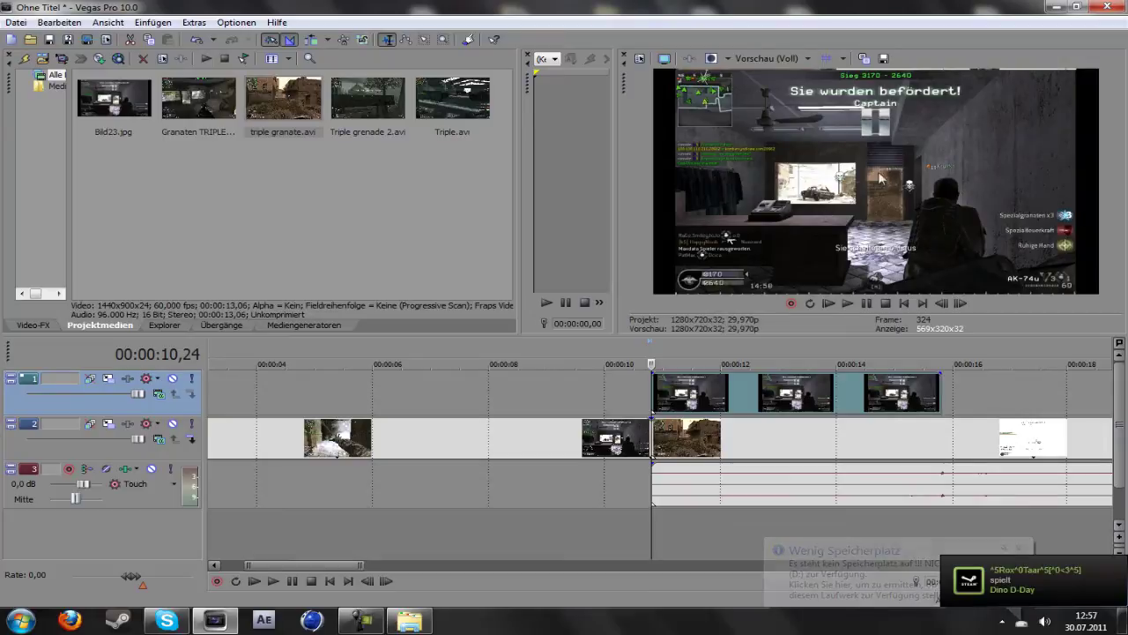
Examine the zoom into the doorway frame by frame and in playback from the start of the still.
click(961, 304)
click(960, 303)
click(960, 304)
click(960, 303)
click(961, 303)
click(960, 303)
click(960, 303)
click(961, 303)
click(961, 303)
click(960, 303)
click(292, 582)
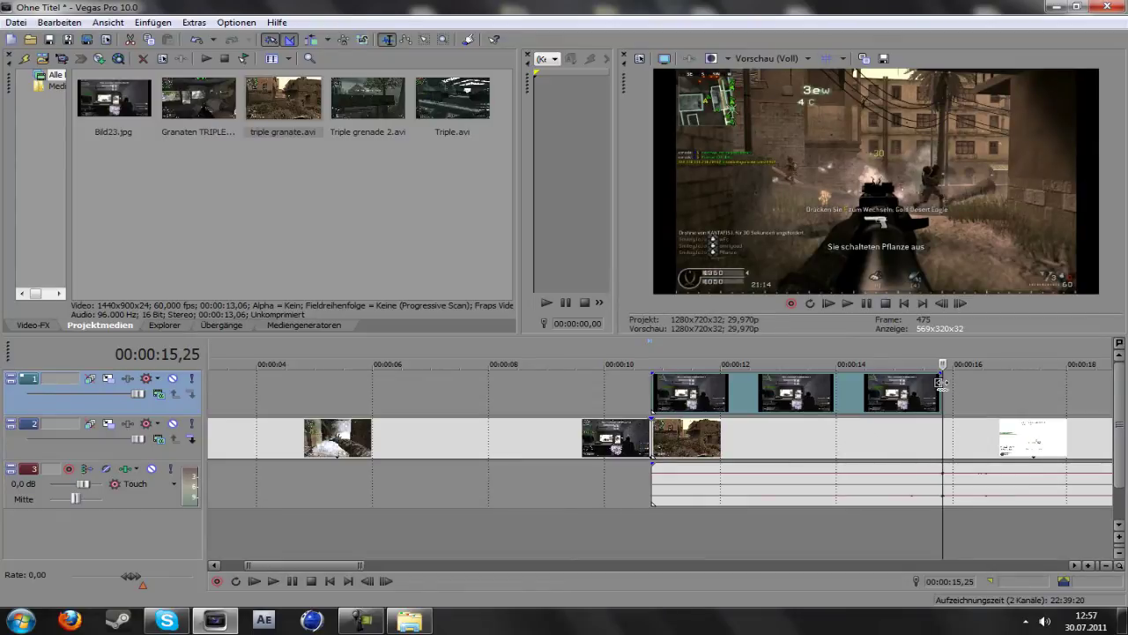
Trim the end of the still to about 00:00:14 and play the shortened transition from its start.
drag(941, 383, 849, 387)
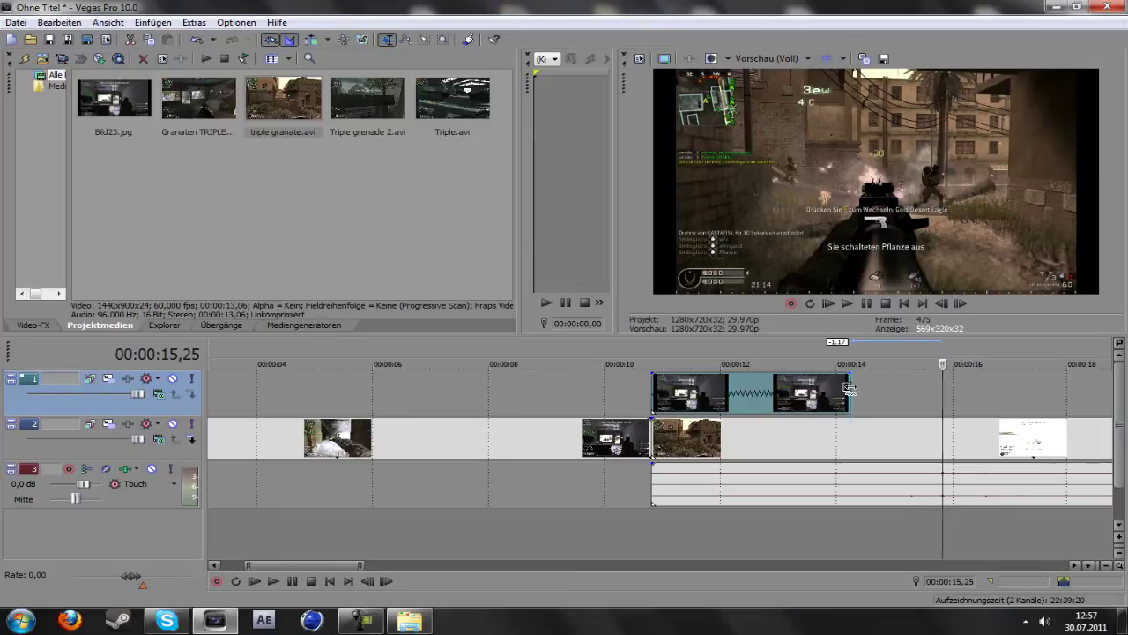
drag(849, 387, 838, 388)
click(653, 397)
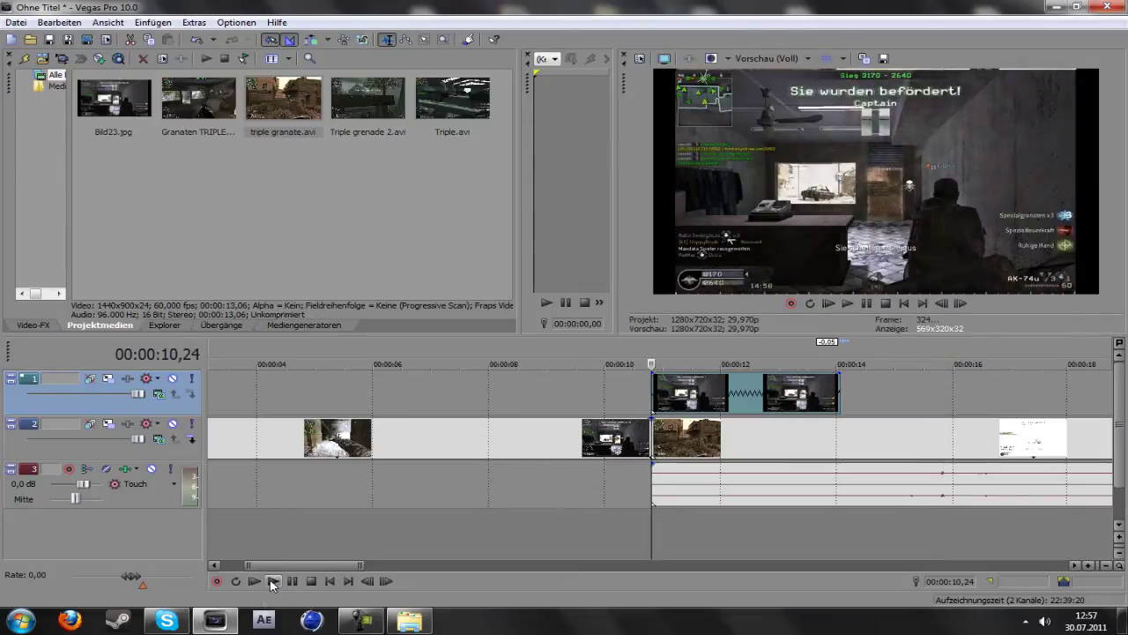
click(273, 581)
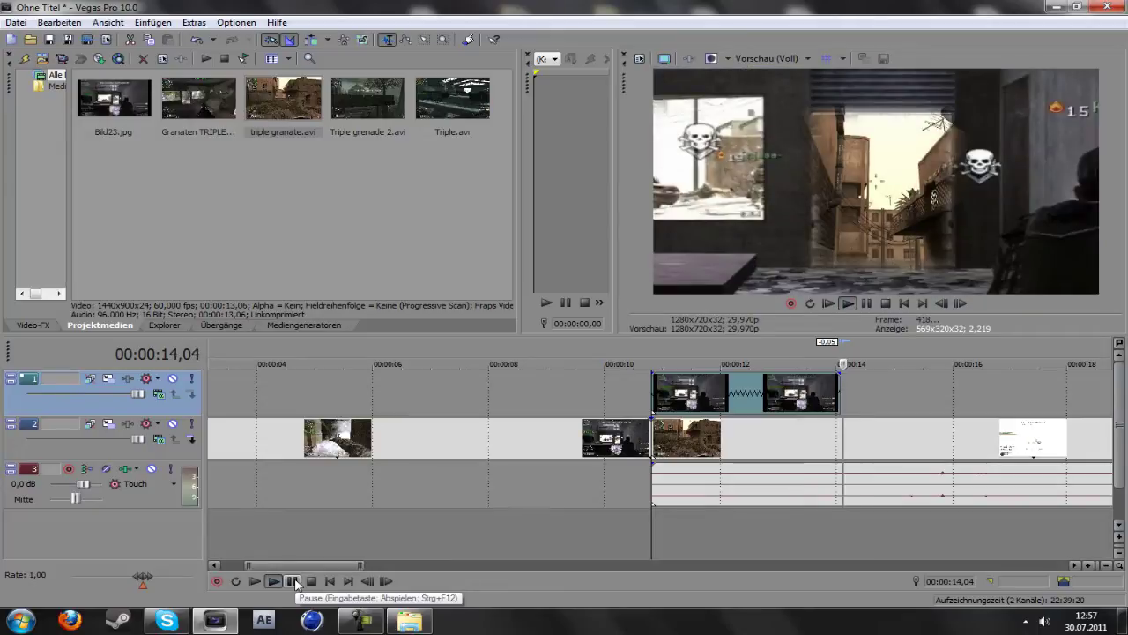
click(293, 580)
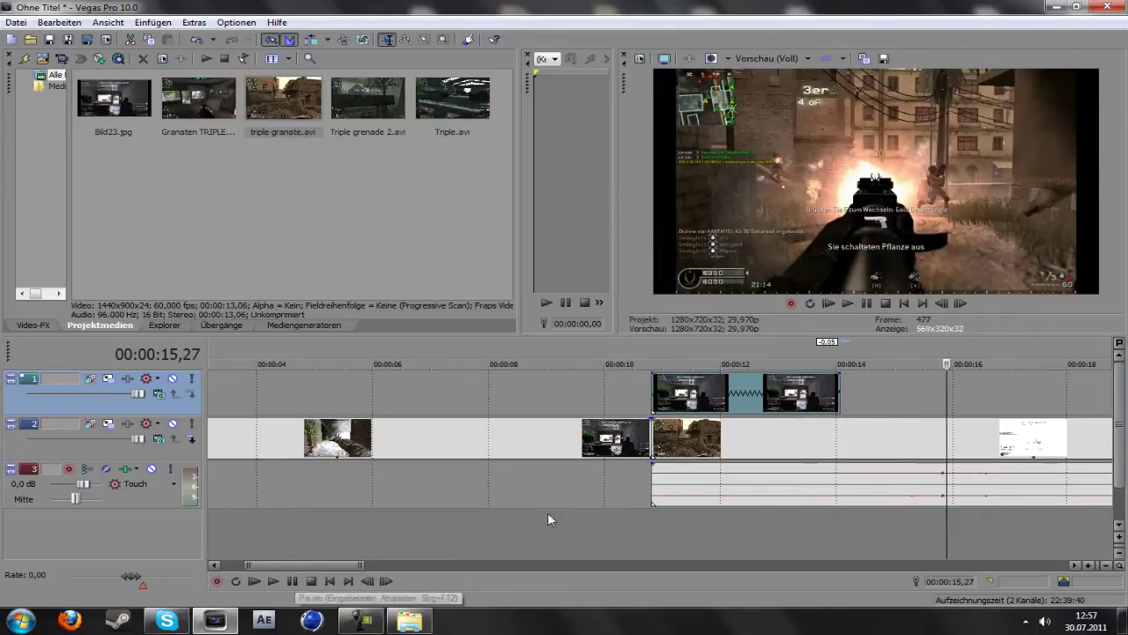
click(652, 410)
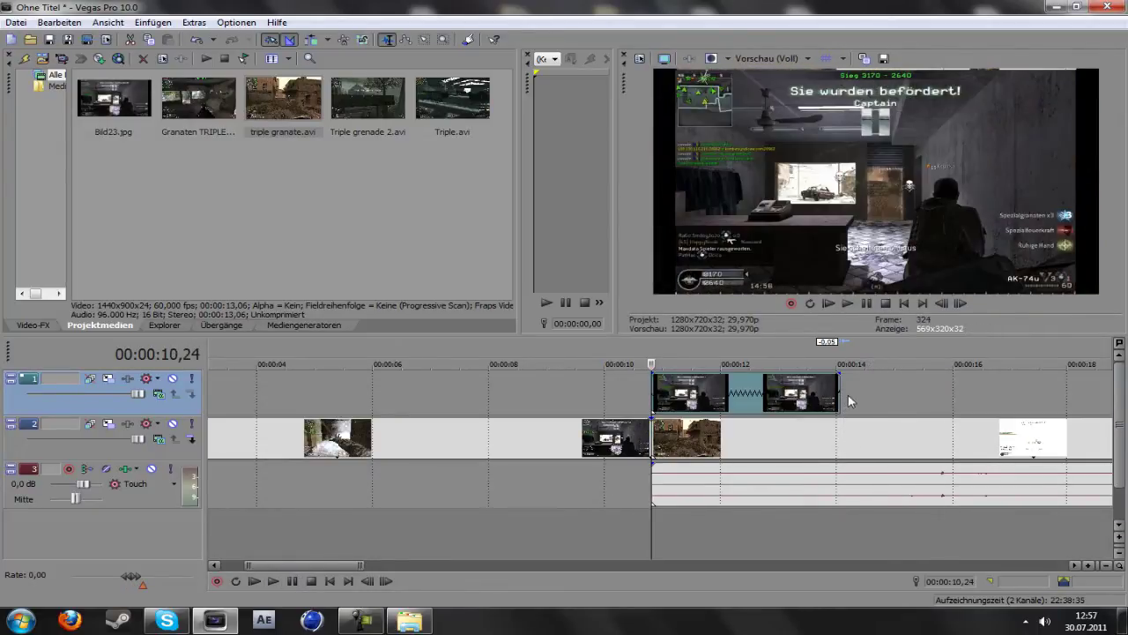
Delete the audio track beneath the two video tracks.
click(848, 402)
click(868, 398)
click(907, 450)
scroll(947, 432, down, 2)
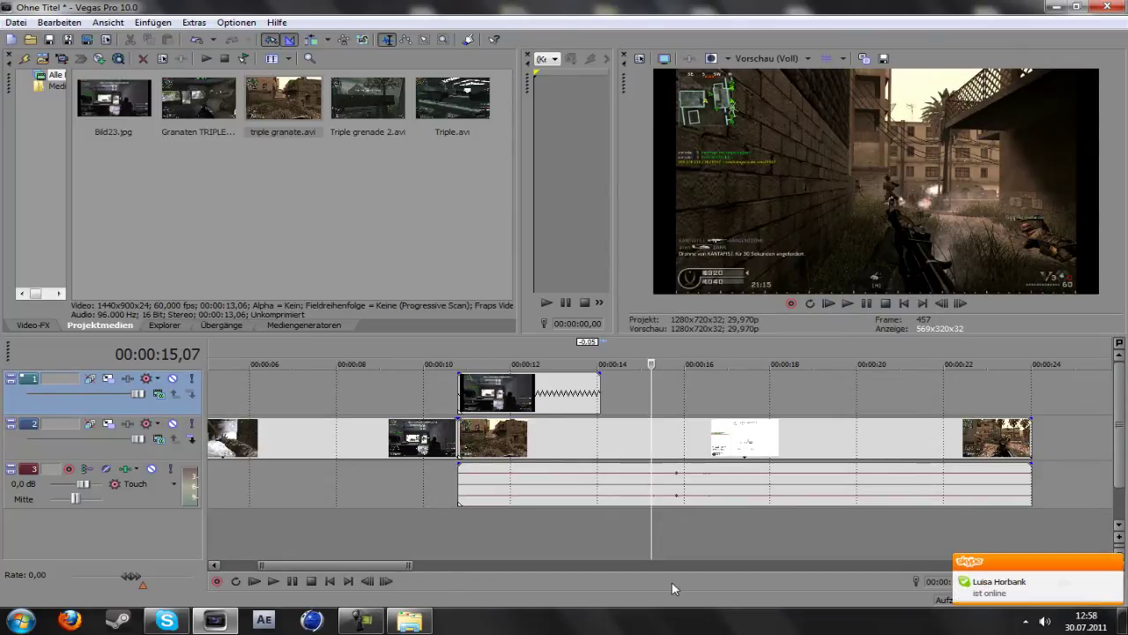
right_click(704, 532)
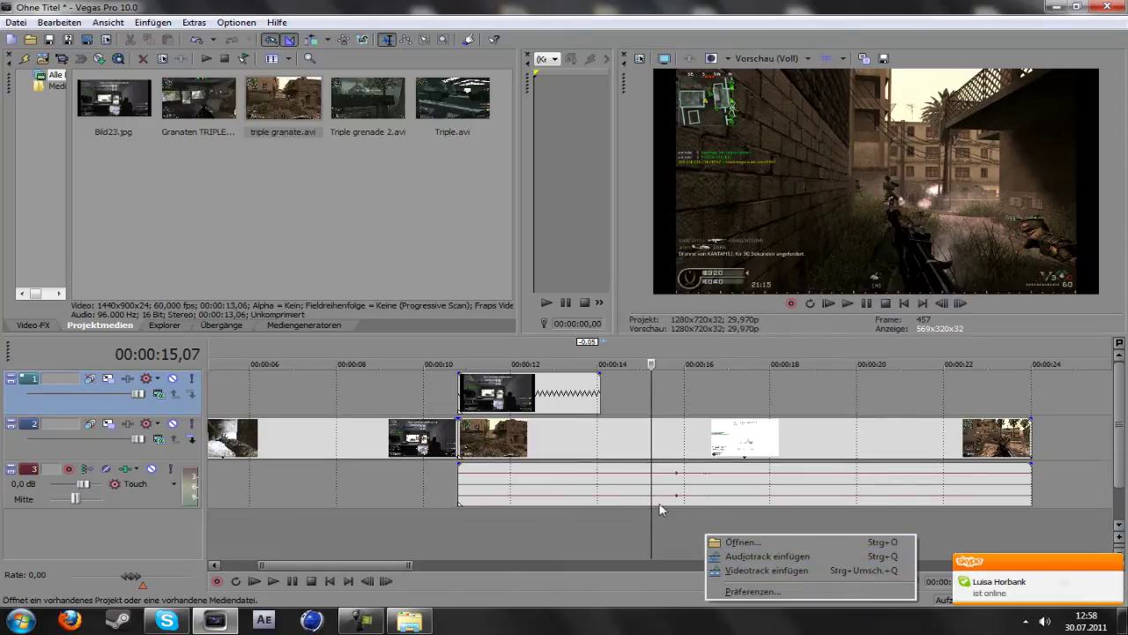
right_click(406, 479)
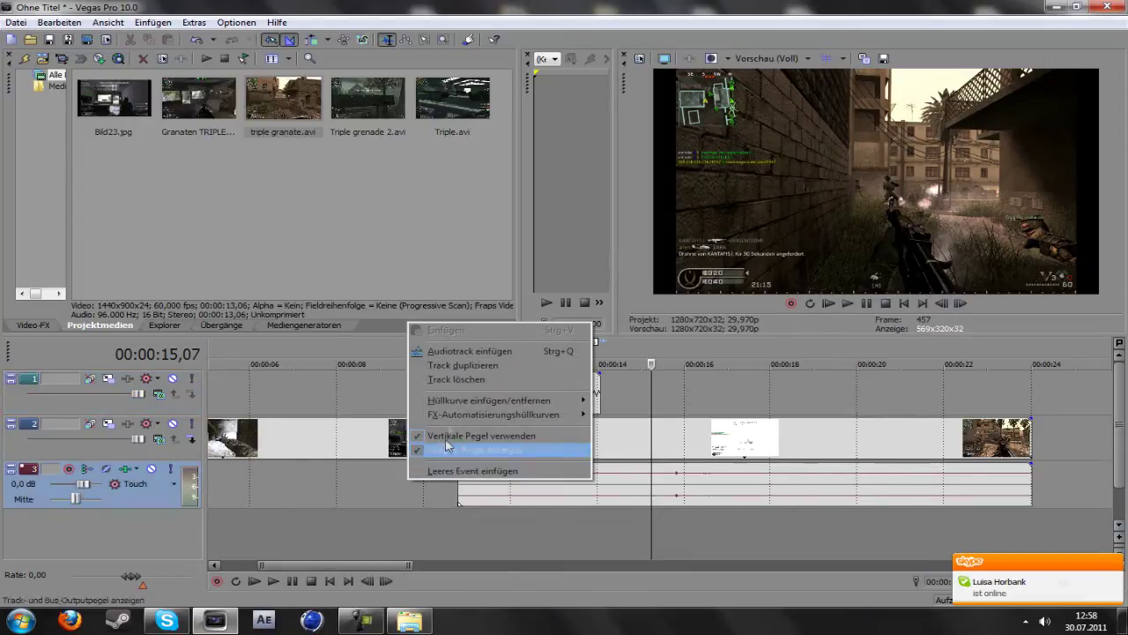
click(453, 381)
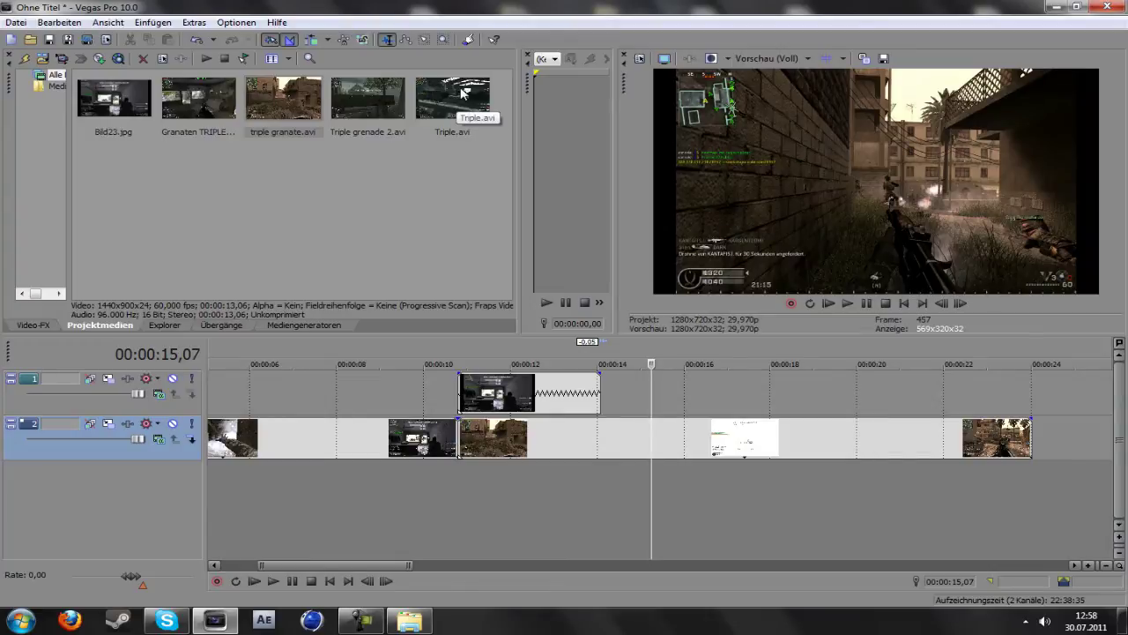
Place Triple.avi on the upper video track at 00:00:15,07 and delete the audio track added with it.
drag(460, 95, 664, 389)
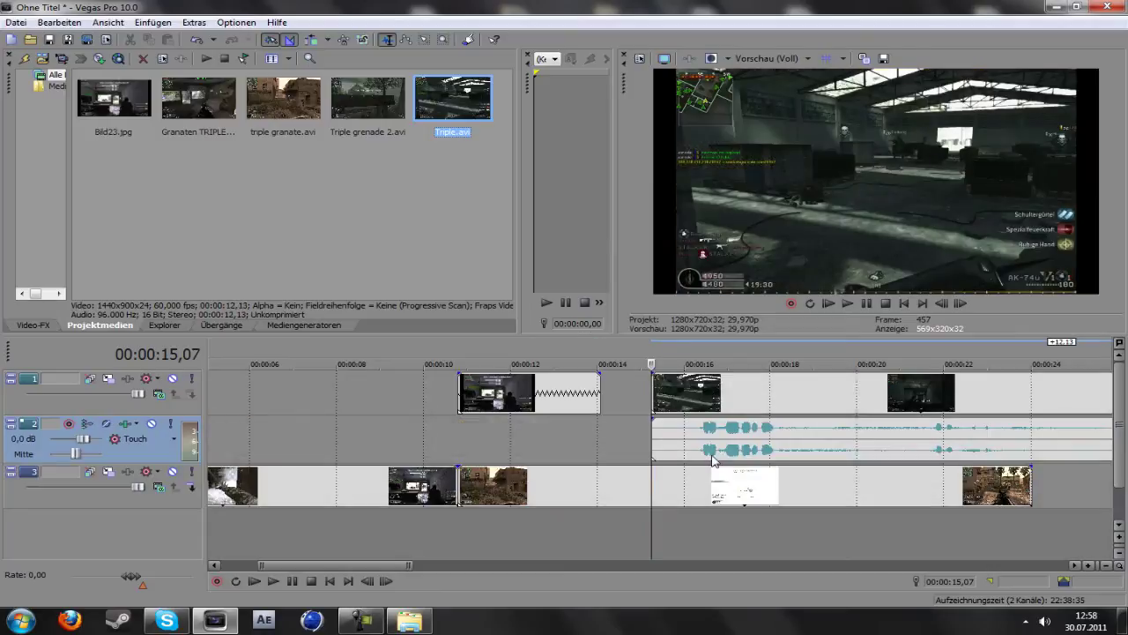
right_click(548, 446)
click(595, 499)
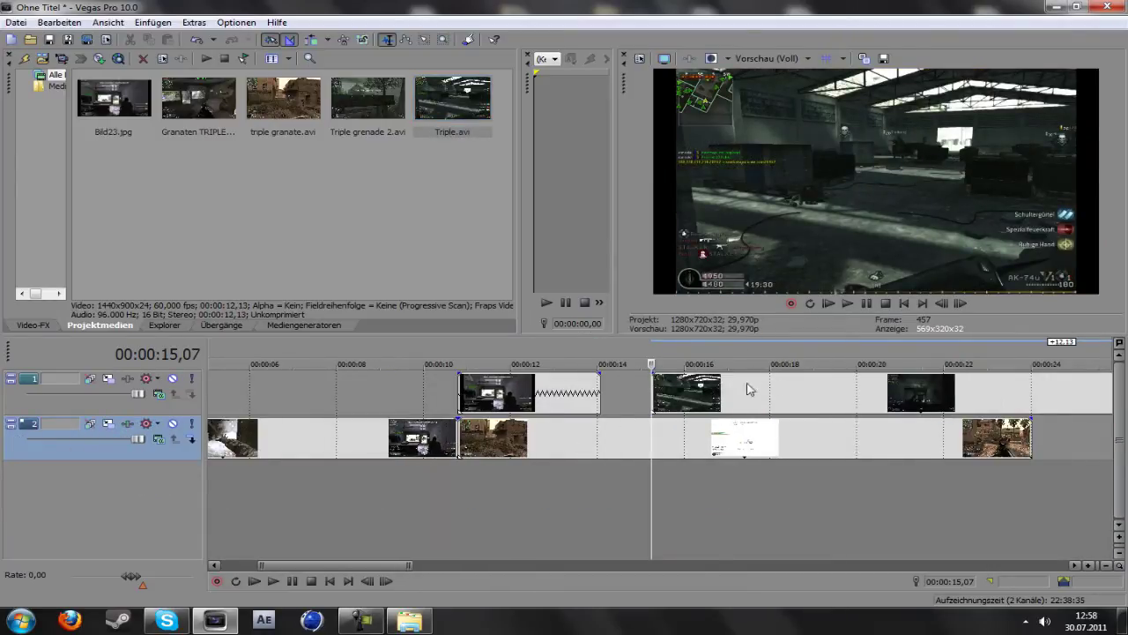
Play and step through Triple.avi to the frame facing the dark inner doorway, at 00:00:18,10.
click(960, 303)
click(960, 303)
click(960, 303)
key(space)
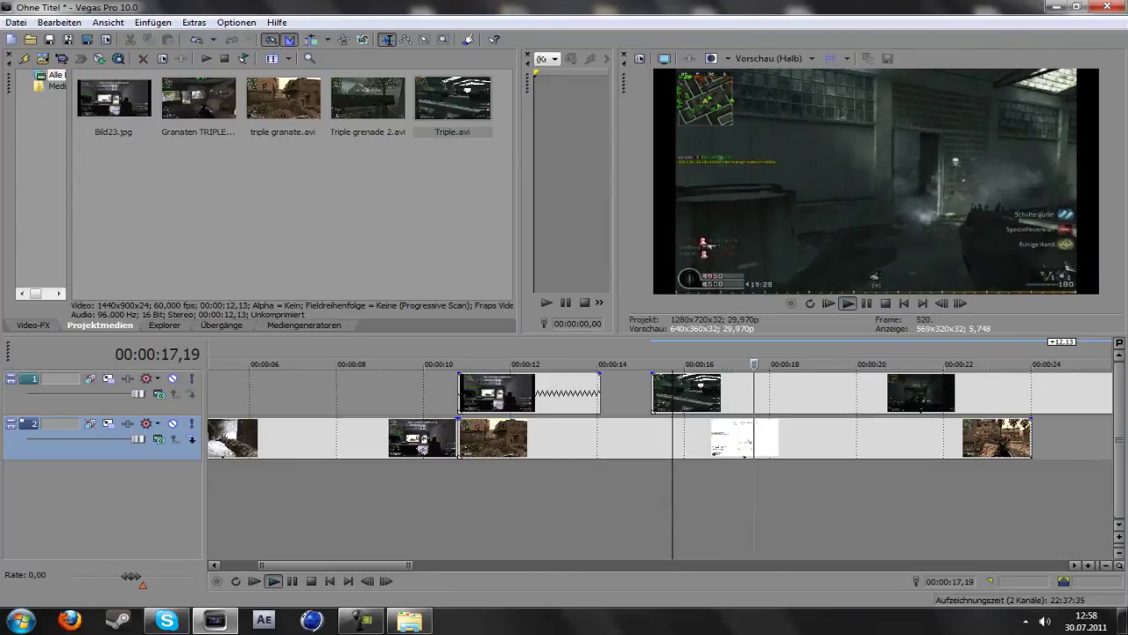
drag(780, 356, 825, 356)
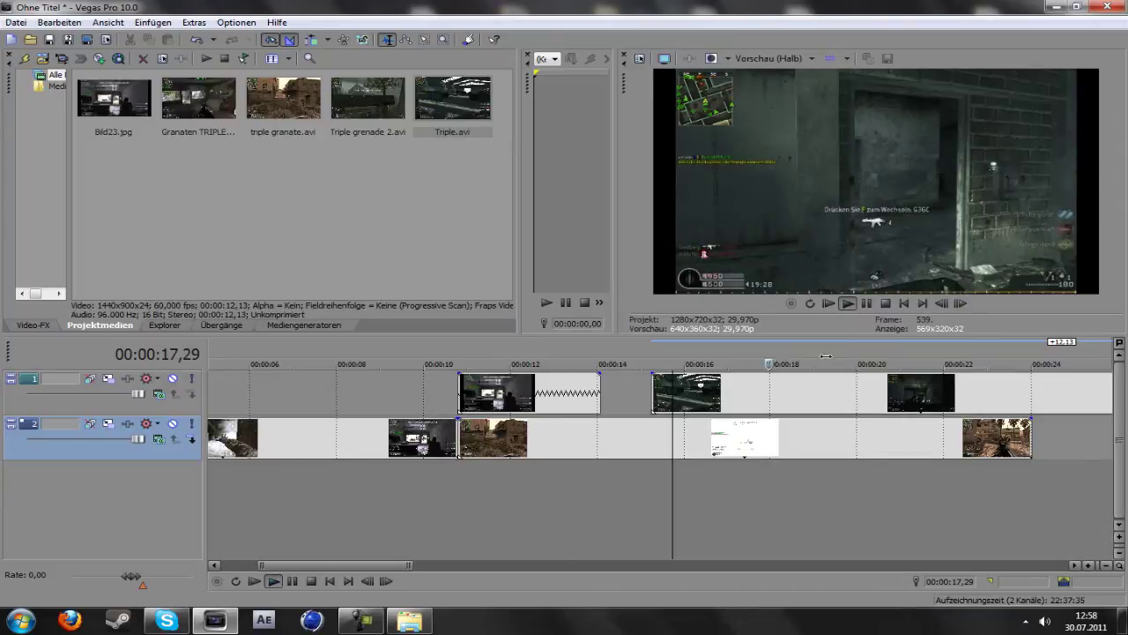
click(944, 304)
click(944, 304)
click(959, 303)
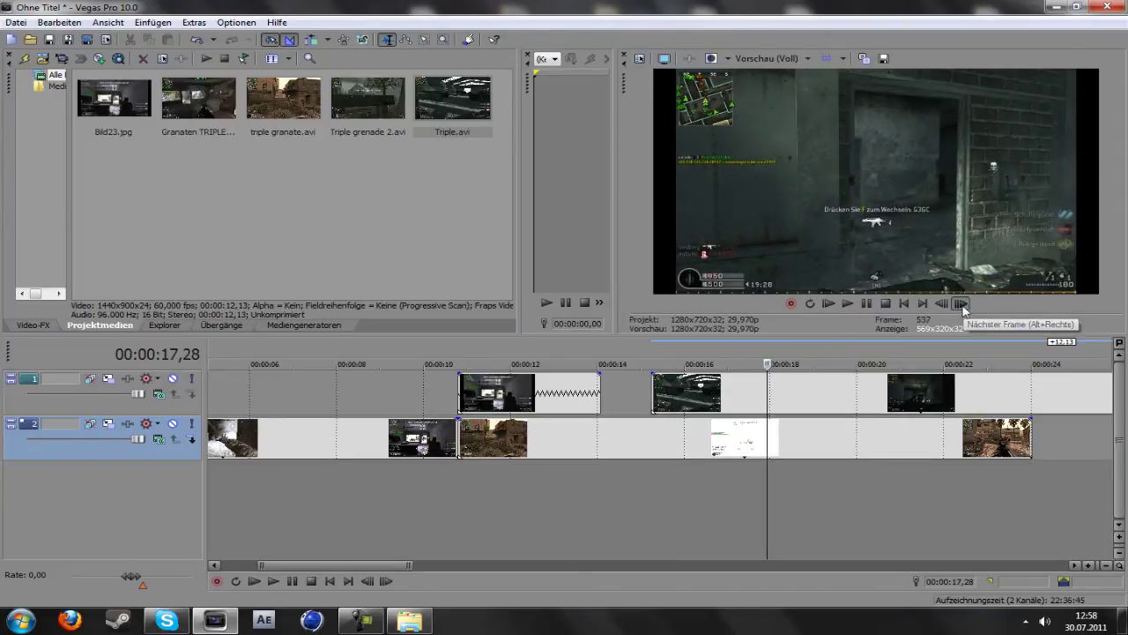
click(960, 303)
click(960, 303)
click(960, 304)
click(960, 303)
click(960, 303)
click(960, 304)
click(960, 304)
click(961, 303)
click(961, 303)
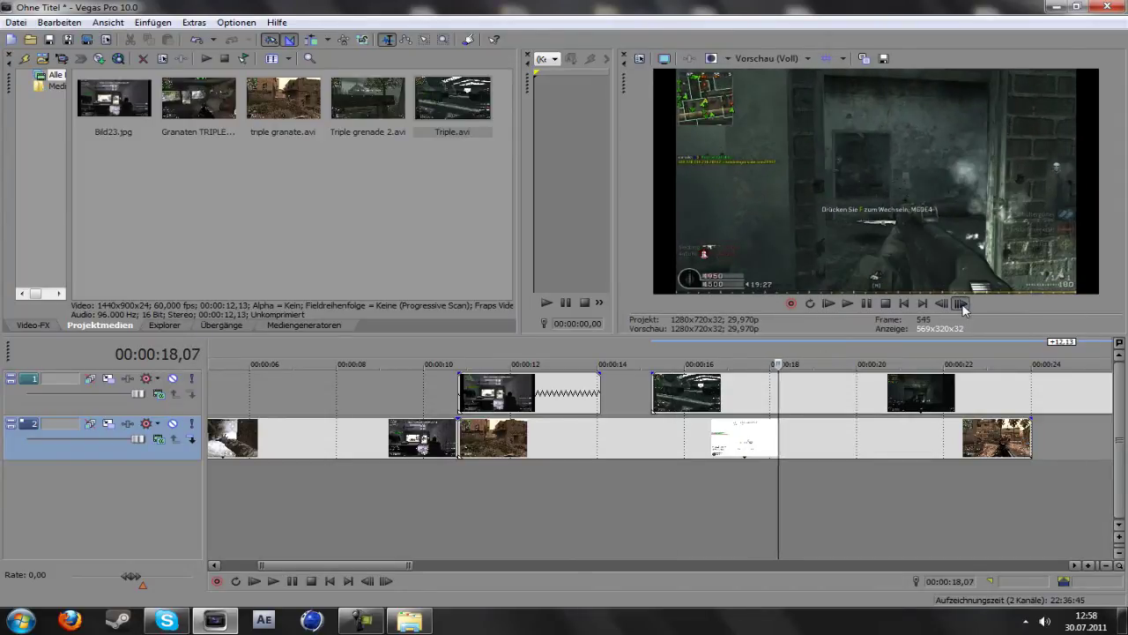
click(960, 303)
click(960, 303)
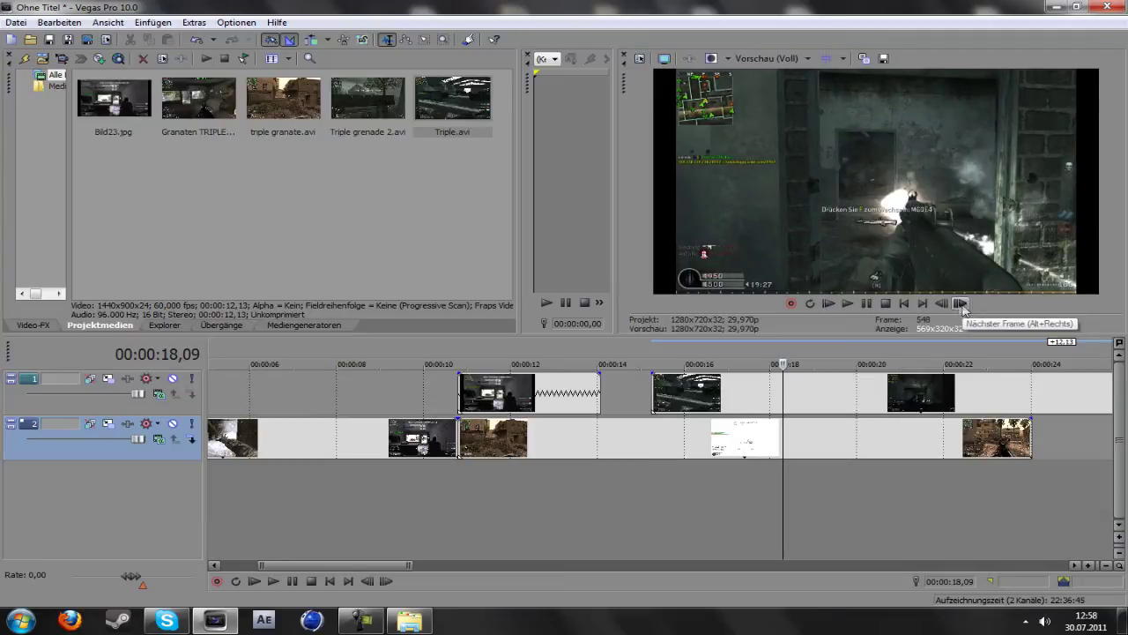
click(960, 303)
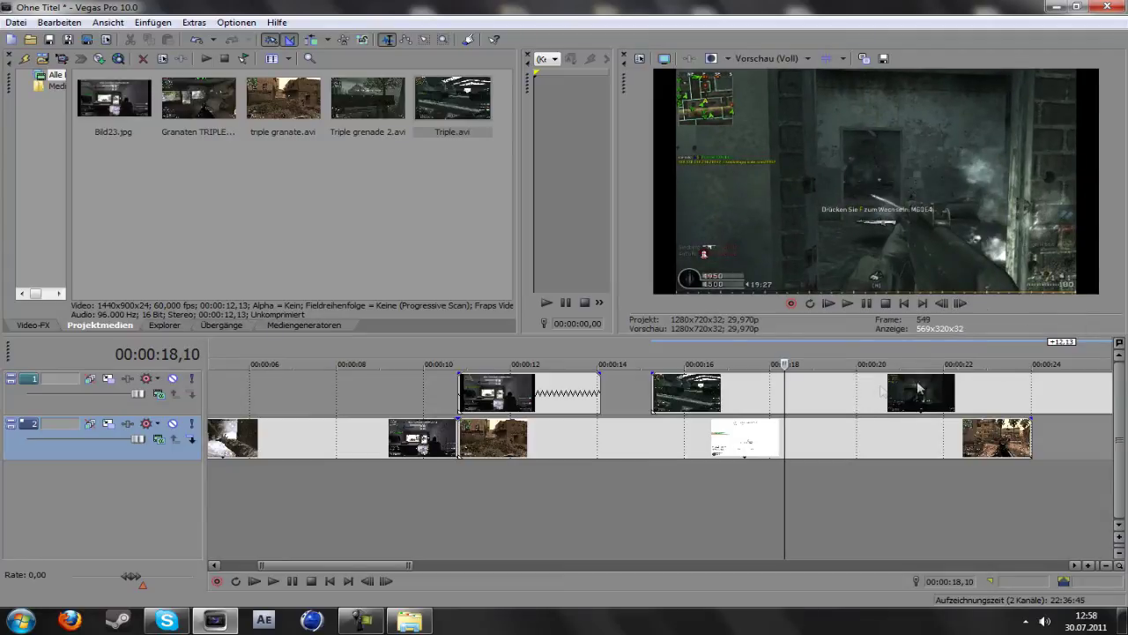
Save the current frame as the snapshot Bild24.jpg and delete the part of Triple.avi before 00:00:18,10.
click(885, 59)
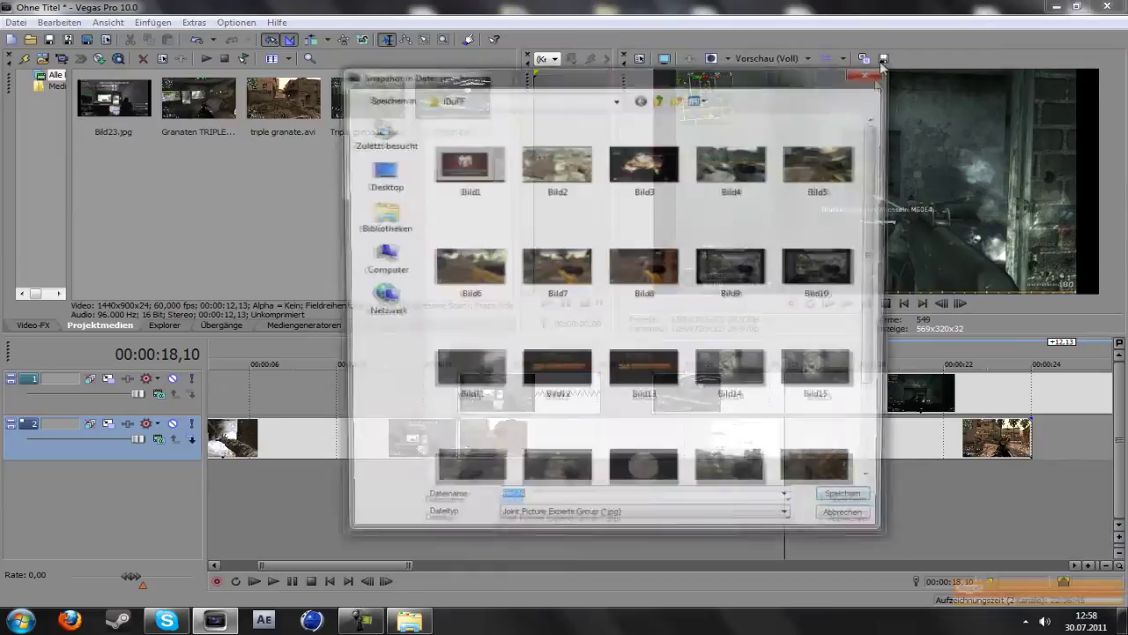
click(840, 509)
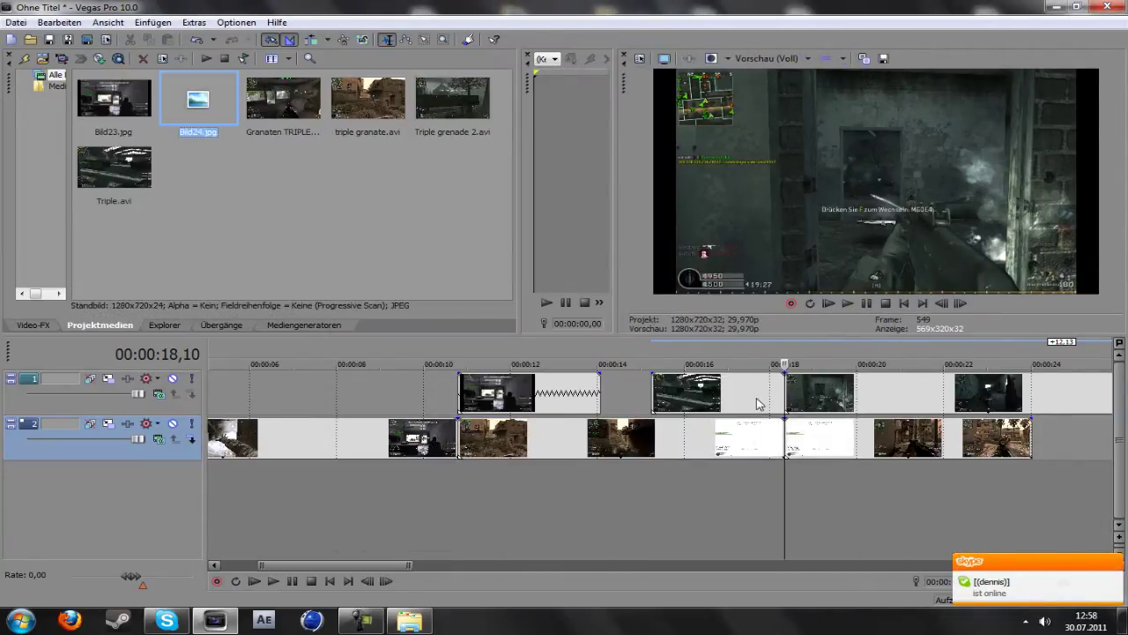
right_click(758, 402)
click(788, 208)
Place the Bild24.jpg still on the upper track at 00:00:18,10, with the remaining Triple.avi clip moved to the lower clip's end.
scroll(784, 389, up, 1)
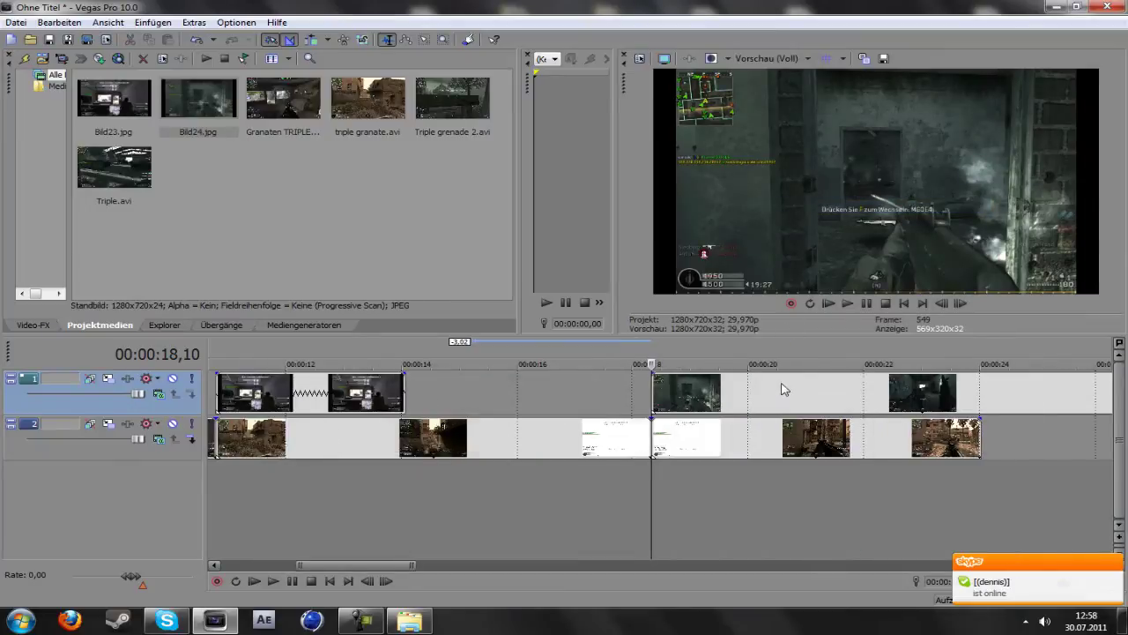
scroll(732, 395, down, 1)
drag(198, 97, 782, 415)
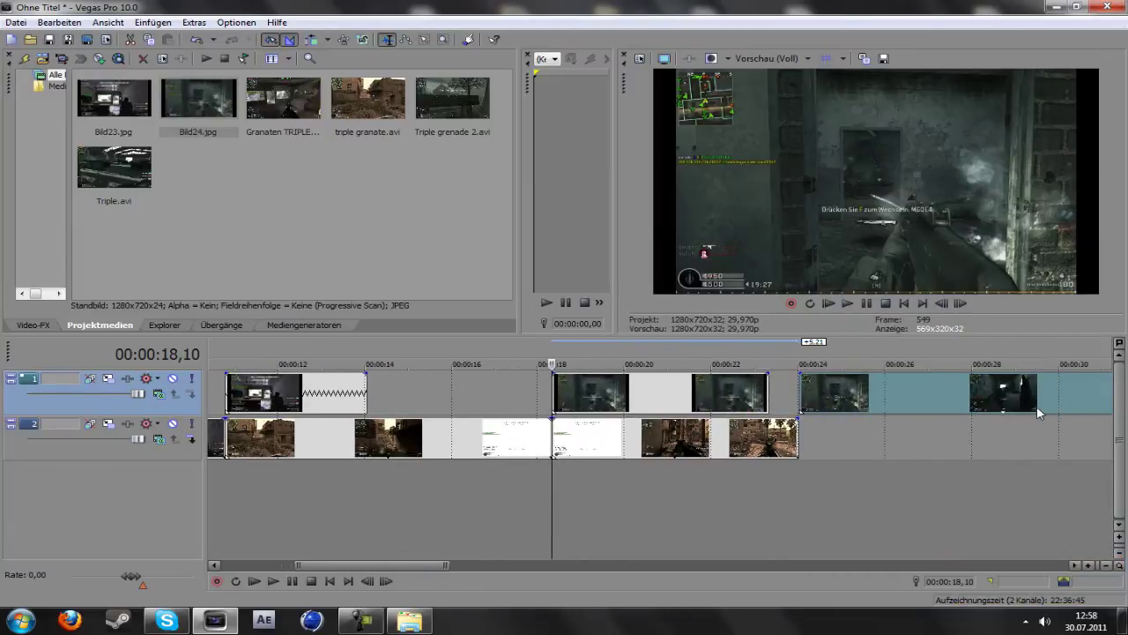
Open Event-Panorama/Cropping for the Bild24 still and activate its mask.
right_click(585, 410)
click(683, 112)
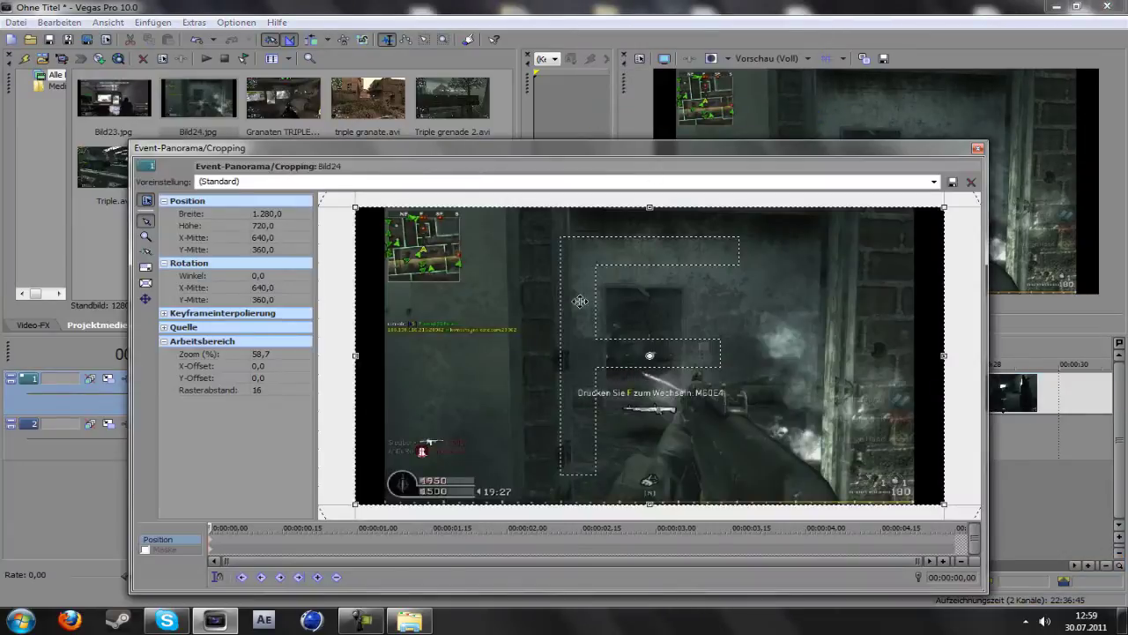
click(145, 550)
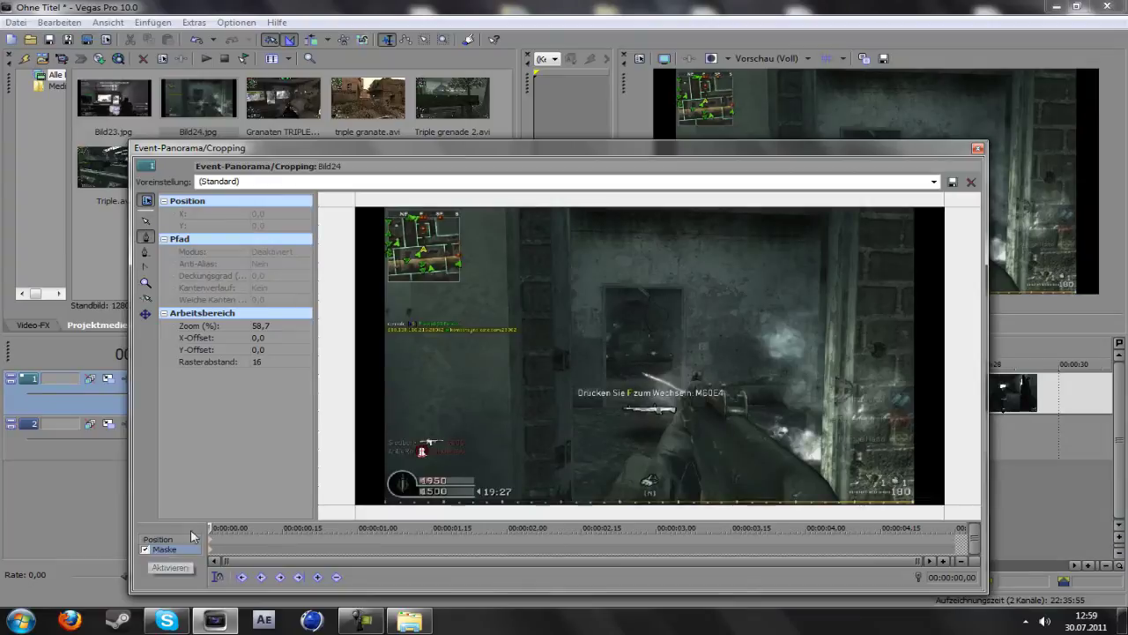
Draw a closed mask path around the dark inner doorway in the Bild24 still.
click(145, 222)
scroll(665, 421, up, 3)
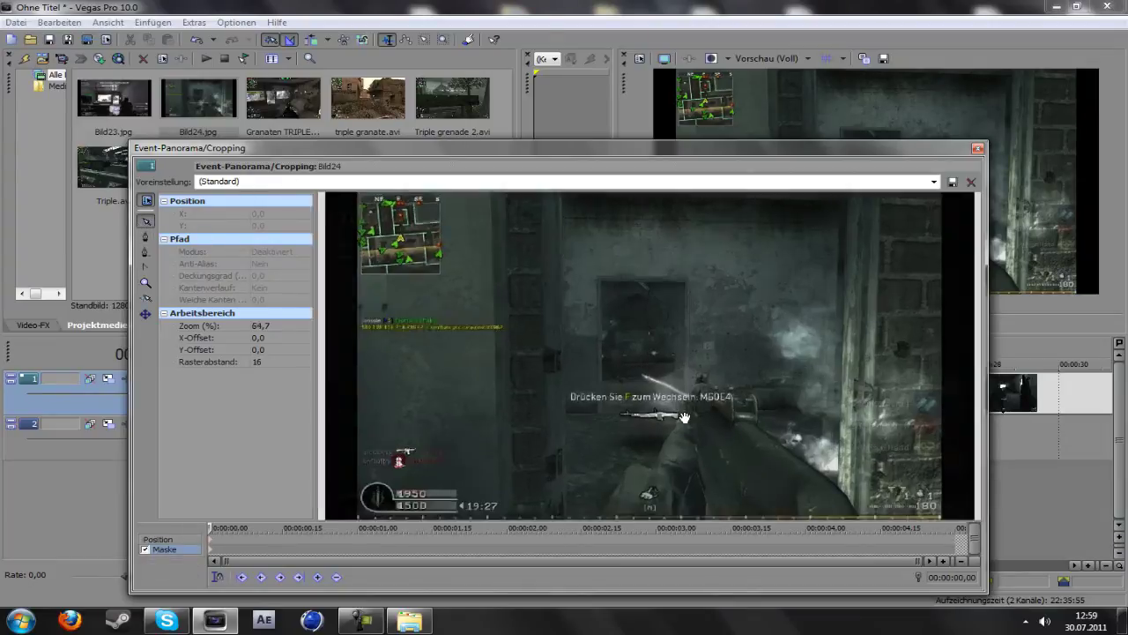
scroll(671, 393, up, 3)
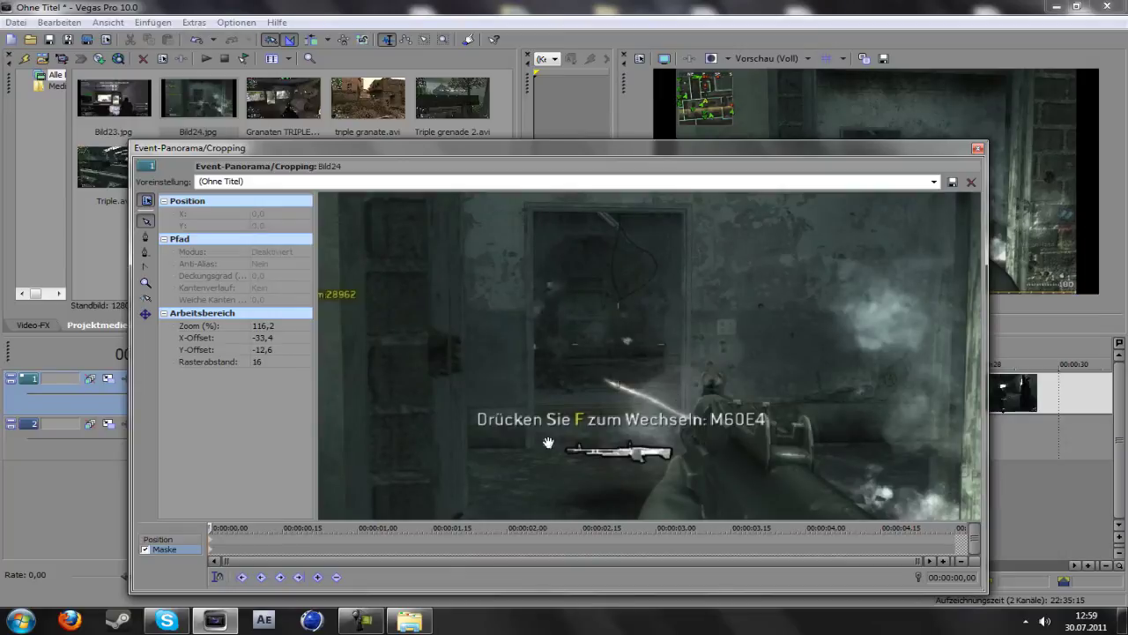
click(145, 237)
click(533, 214)
click(680, 214)
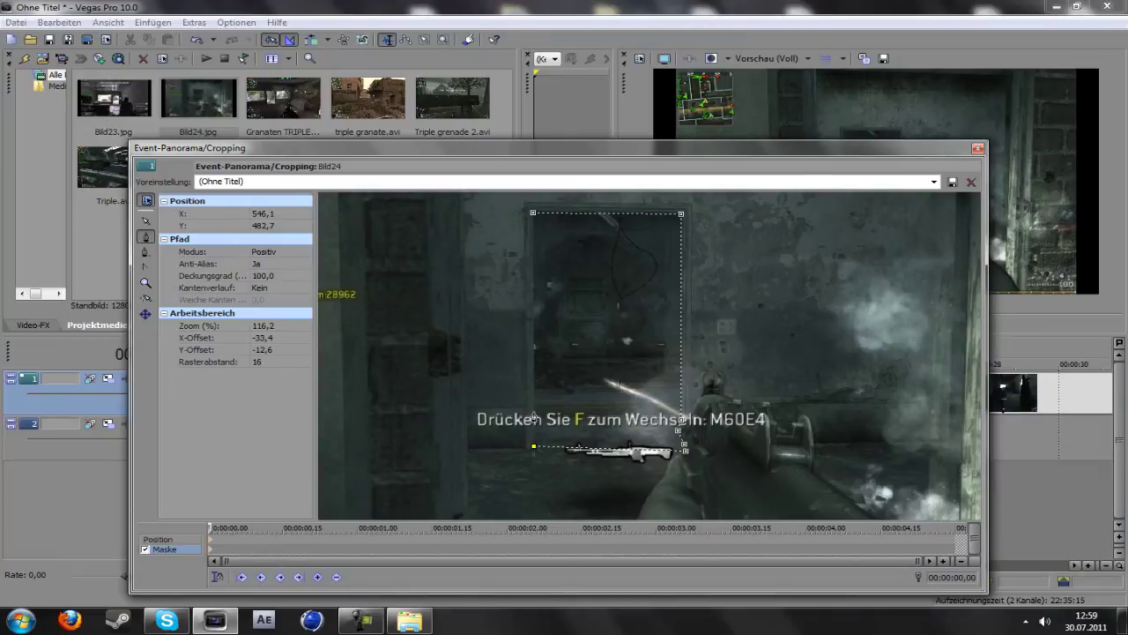
click(532, 212)
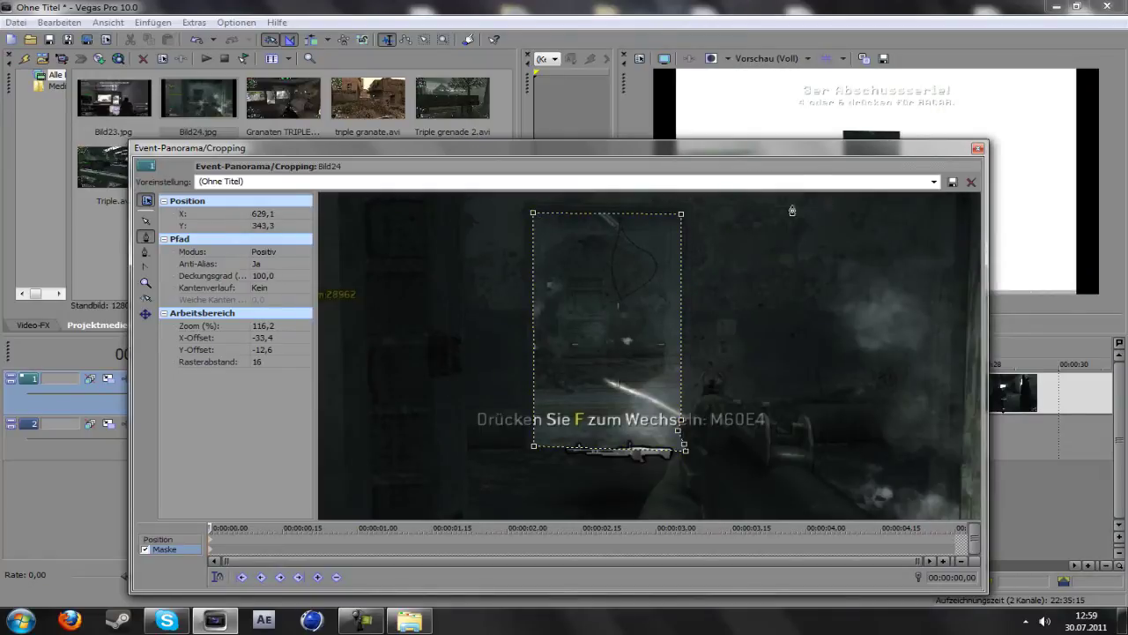
Set the doorway mask's mode to Negativ and its Kantenverlauf to Beides.
click(259, 252)
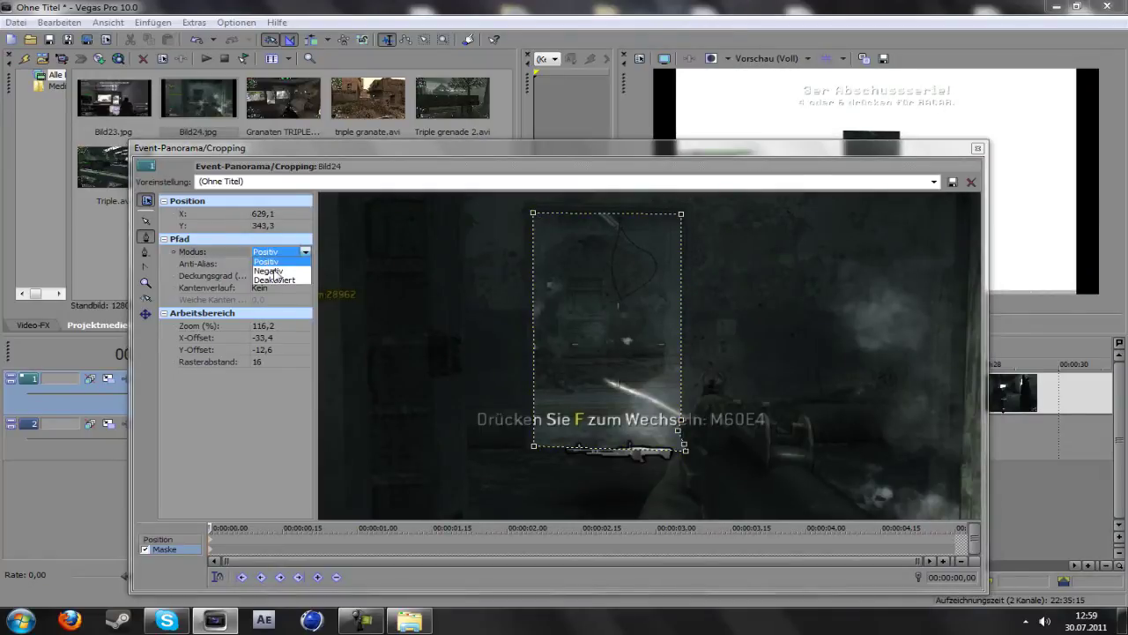
click(269, 271)
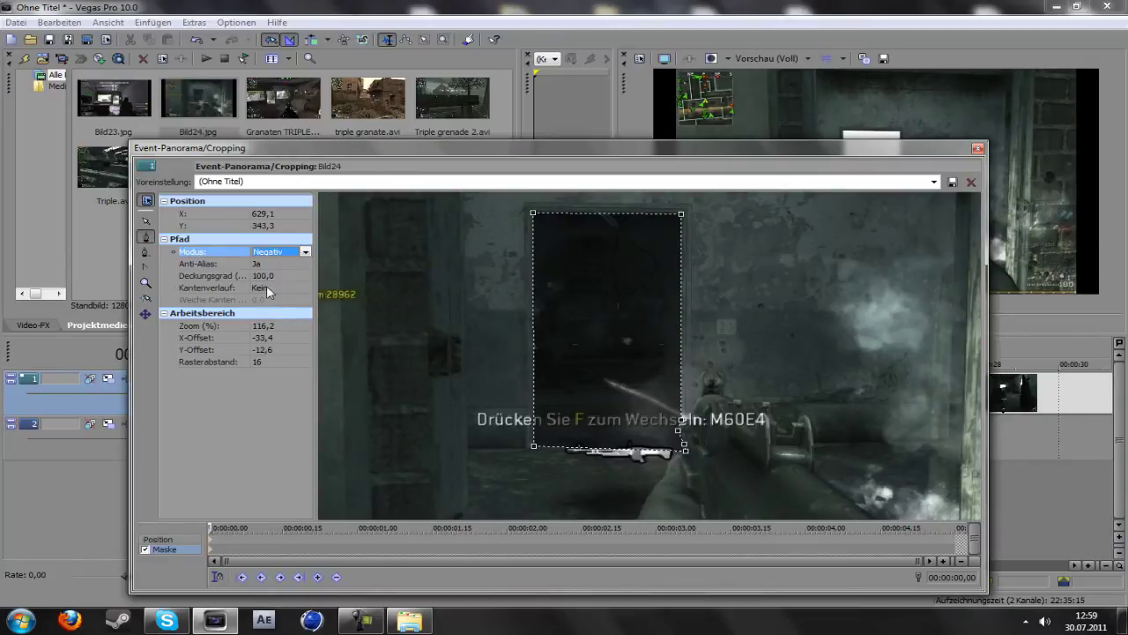
click(268, 288)
click(282, 316)
Set the mask's soft edge value to 1,2.
drag(711, 157, 700, 205)
click(252, 347)
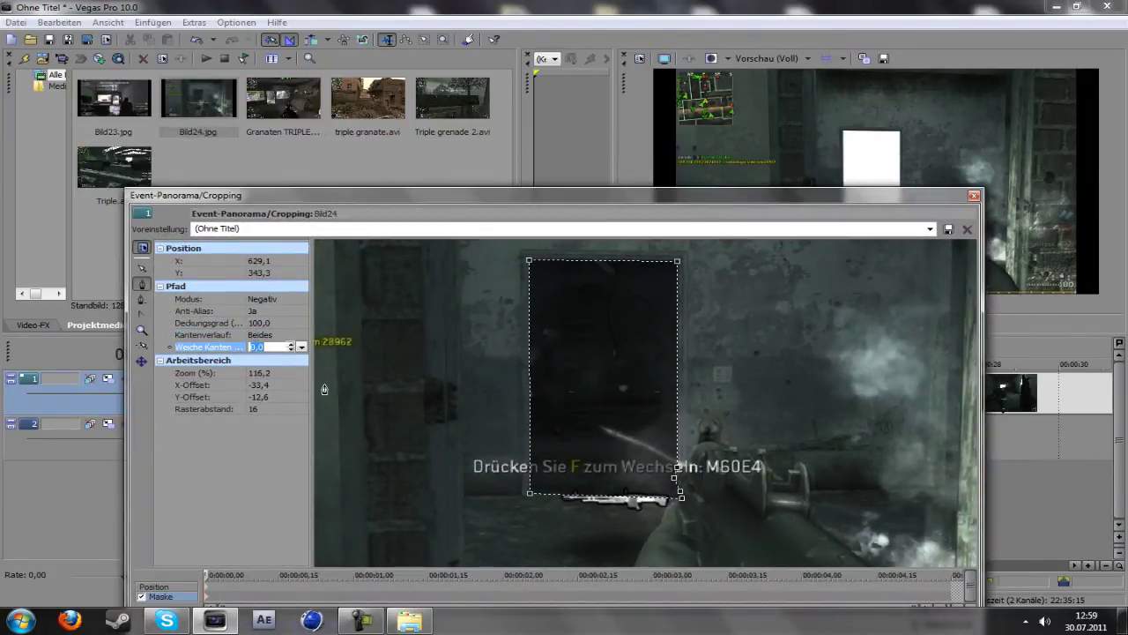
text(1,2)
key(Return)
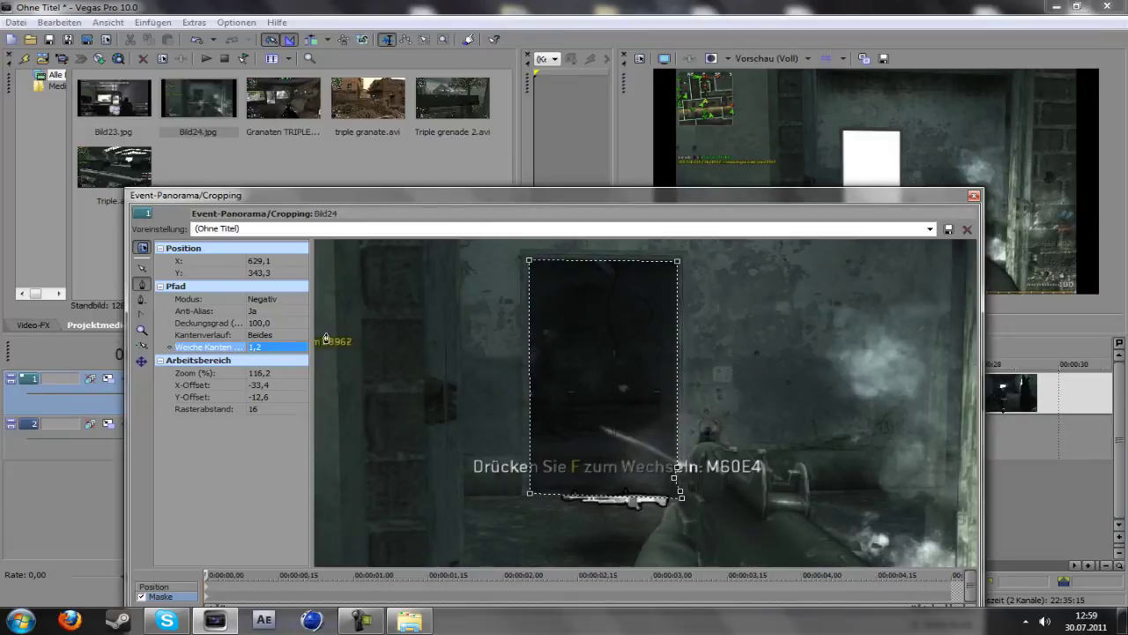
Set the mask's soft edge value to 1,5.
mouse_move(675, 198)
mouse_down()
mouse_move(675, 282)
mouse_move(657, 194)
mouse_up()
click(246, 335)
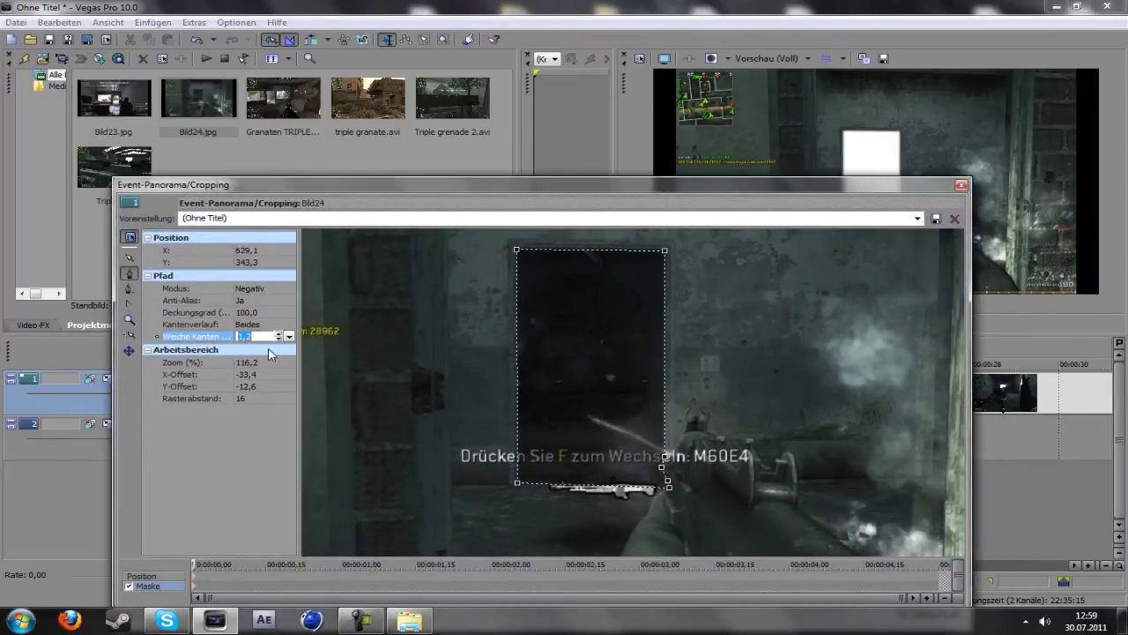
text(1,5)
key(Return)
mouse_move(836, 189)
mouse_down()
mouse_move(848, 248)
mouse_move(834, 263)
mouse_move(813, 188)
mouse_move(841, 176)
mouse_up()
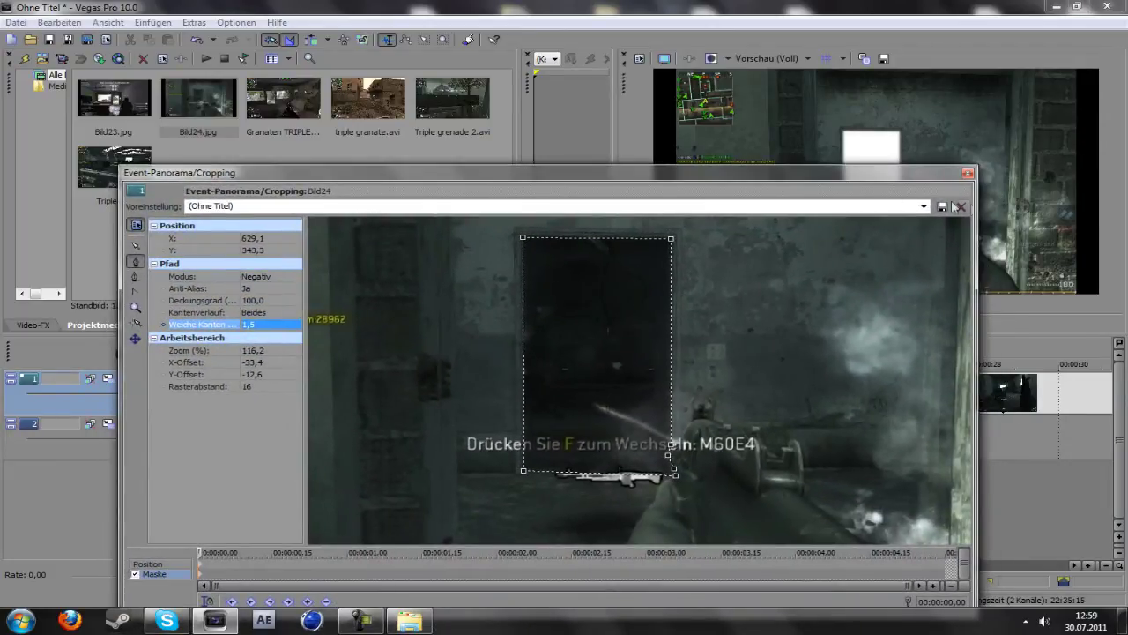
drag(687, 173, 688, 134)
Fit the position crop frame around the inner doorway at the first keyframe, about 173 by 300, centred near X 628 and Y 337.
click(152, 523)
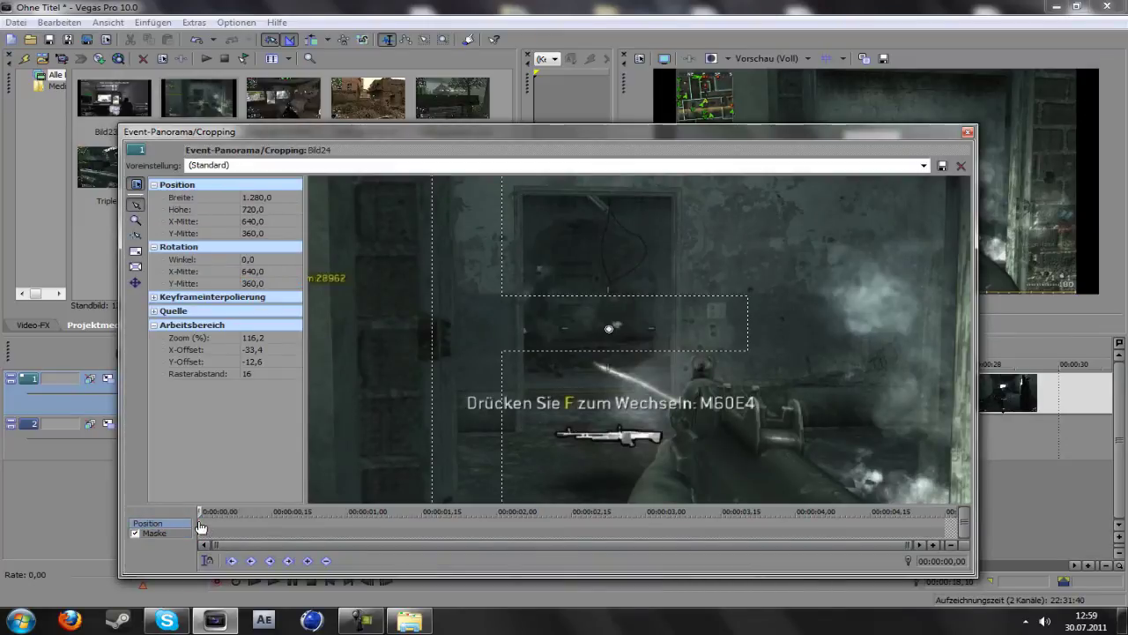
scroll(418, 415, down, 5)
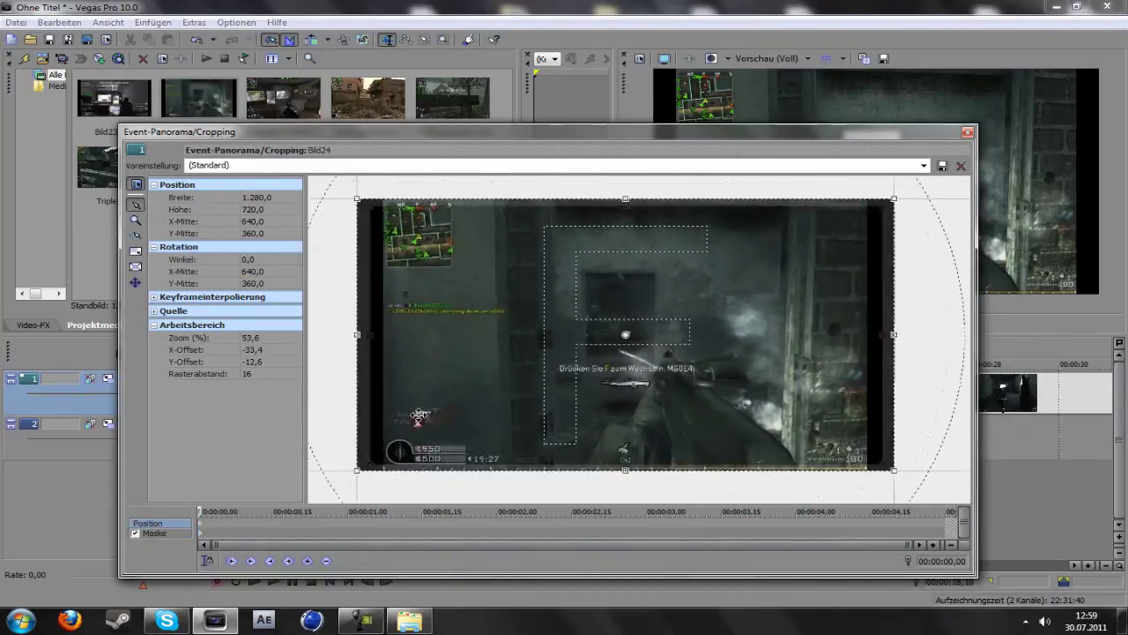
drag(365, 460, 660, 308)
drag(768, 238, 627, 306)
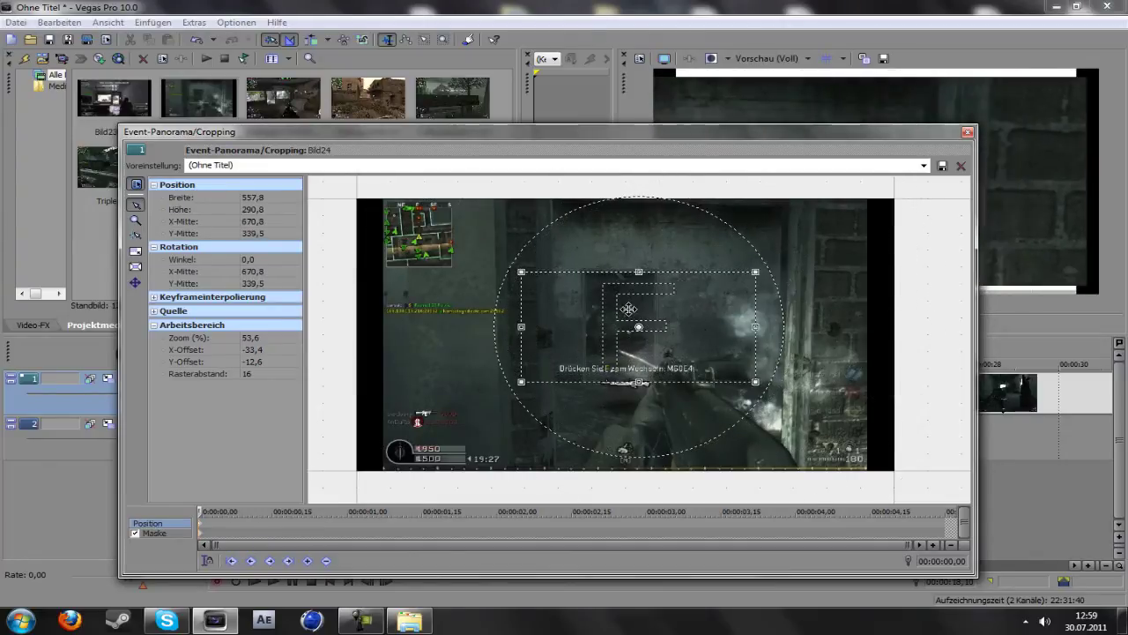
drag(519, 266, 583, 266)
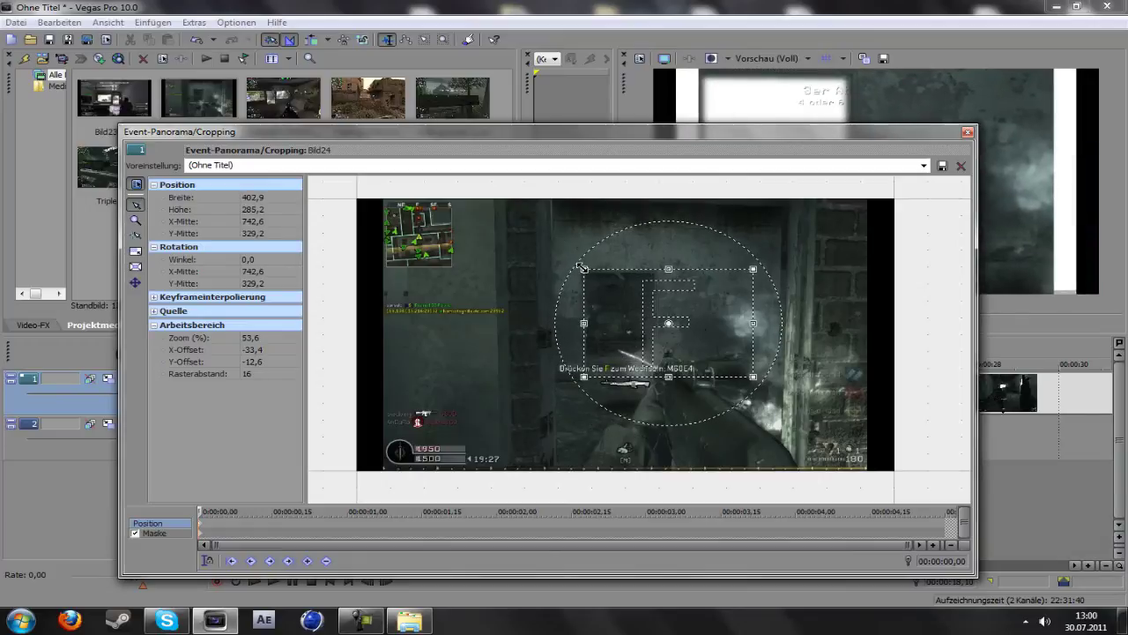
drag(654, 378, 659, 387)
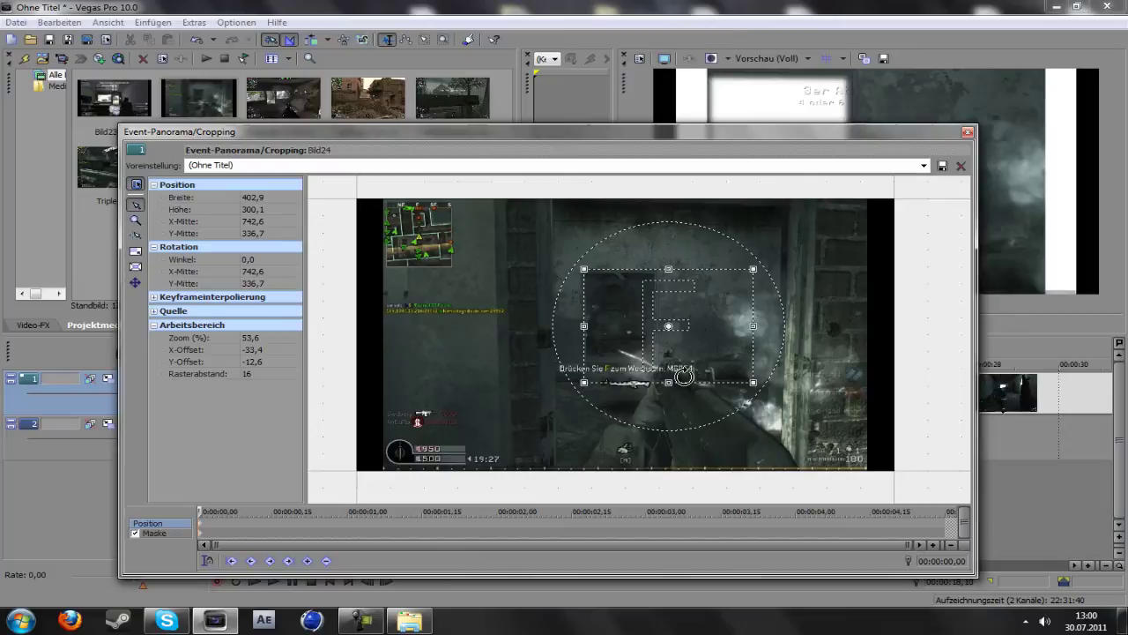
drag(754, 325, 660, 325)
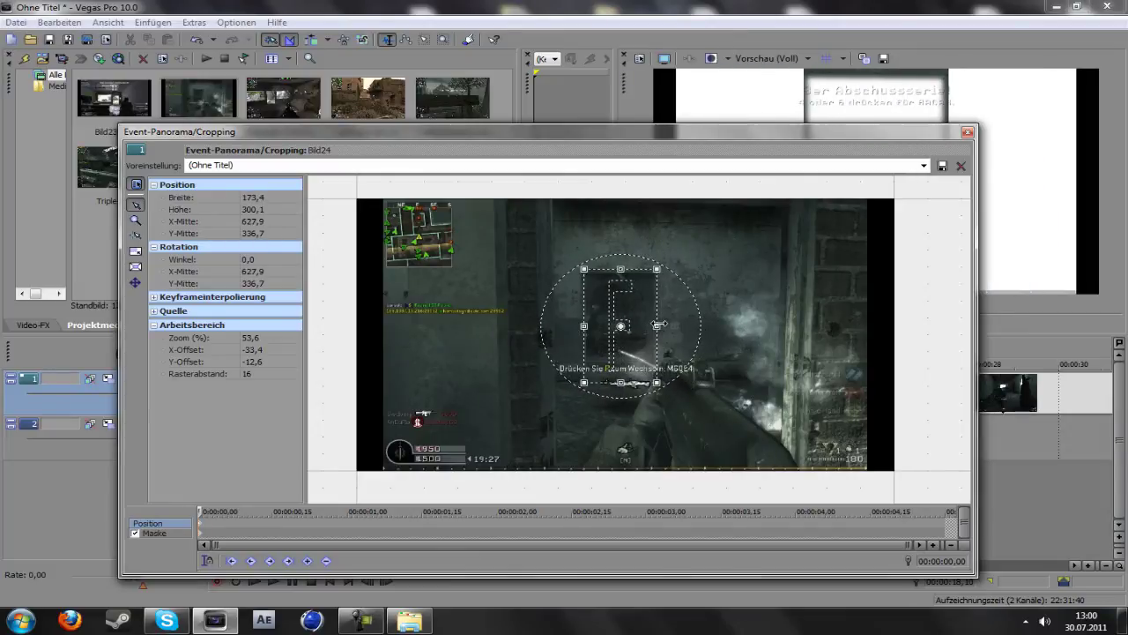
scroll(663, 377, up, 4)
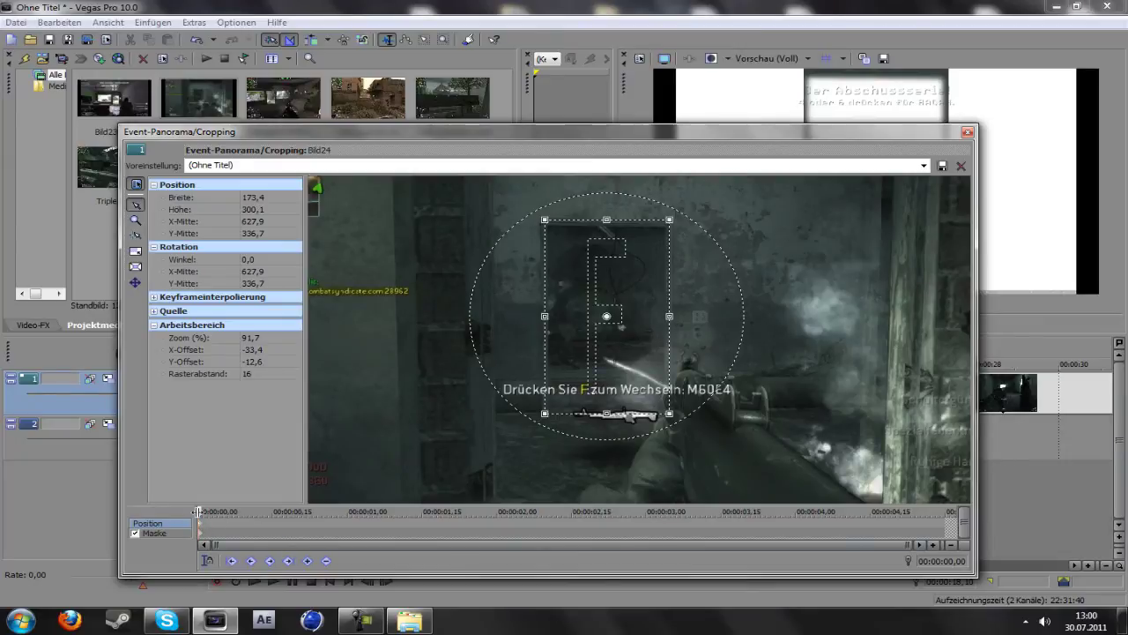
Add a position keyframe at 00:00:02,06 and enlarge the crop frame to nearly the whole image, about 1278 by 718.
click(356, 512)
click(528, 511)
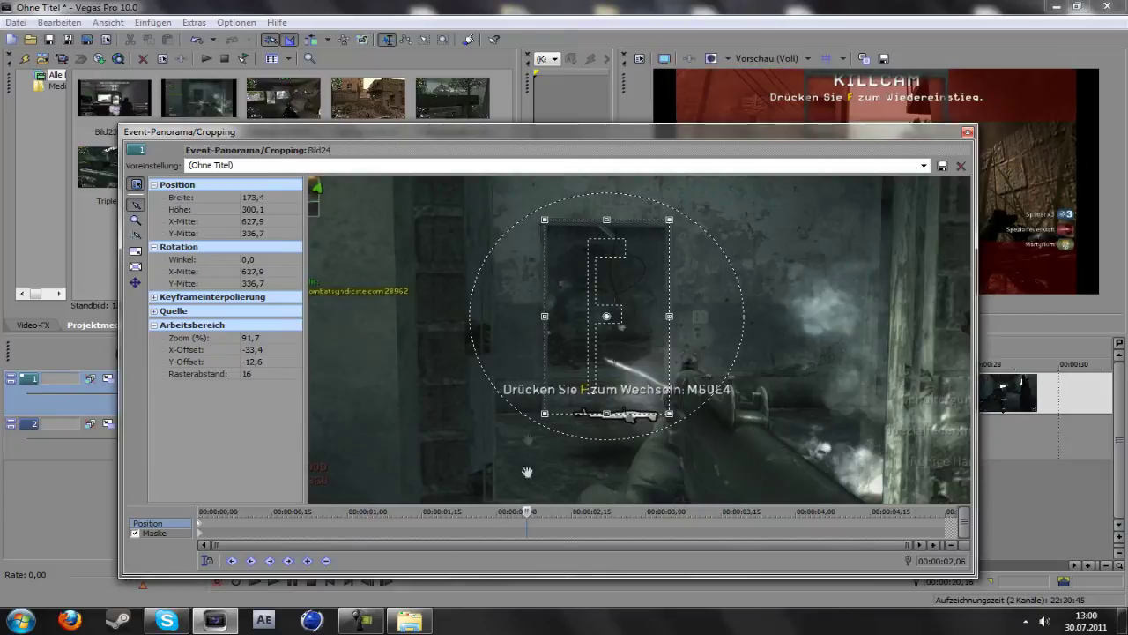
scroll(526, 471, down, 5)
drag(579, 385, 334, 477)
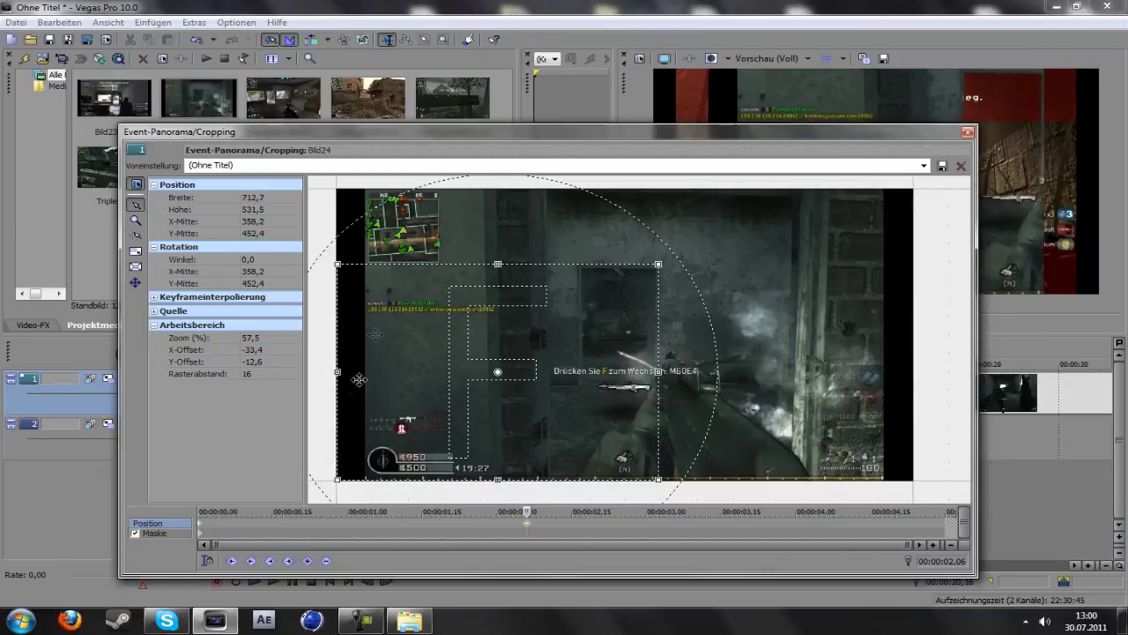
drag(498, 264, 495, 188)
drag(659, 336, 917, 307)
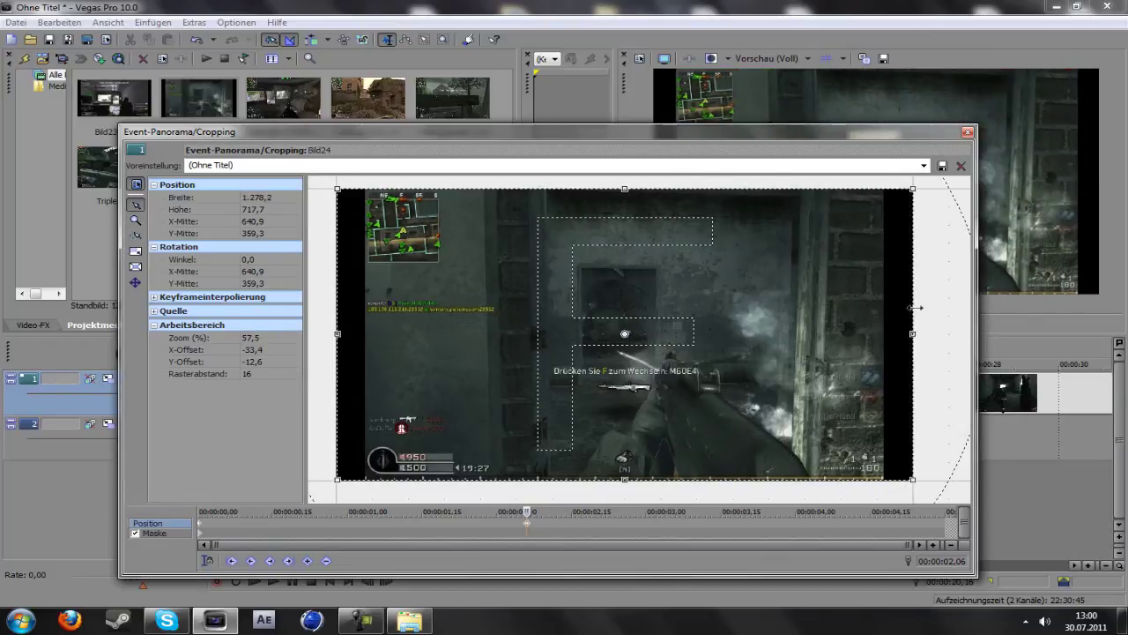
Close the crop window, then open the Bild24 event's properties and accept them.
click(966, 131)
right_click(649, 405)
click(697, 390)
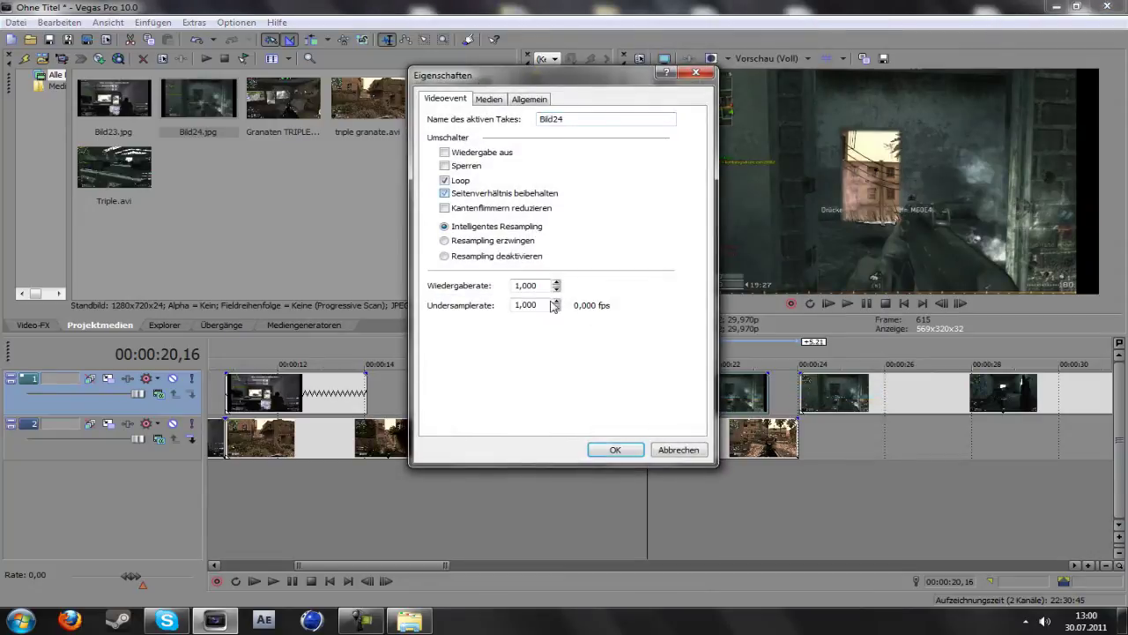
click(615, 450)
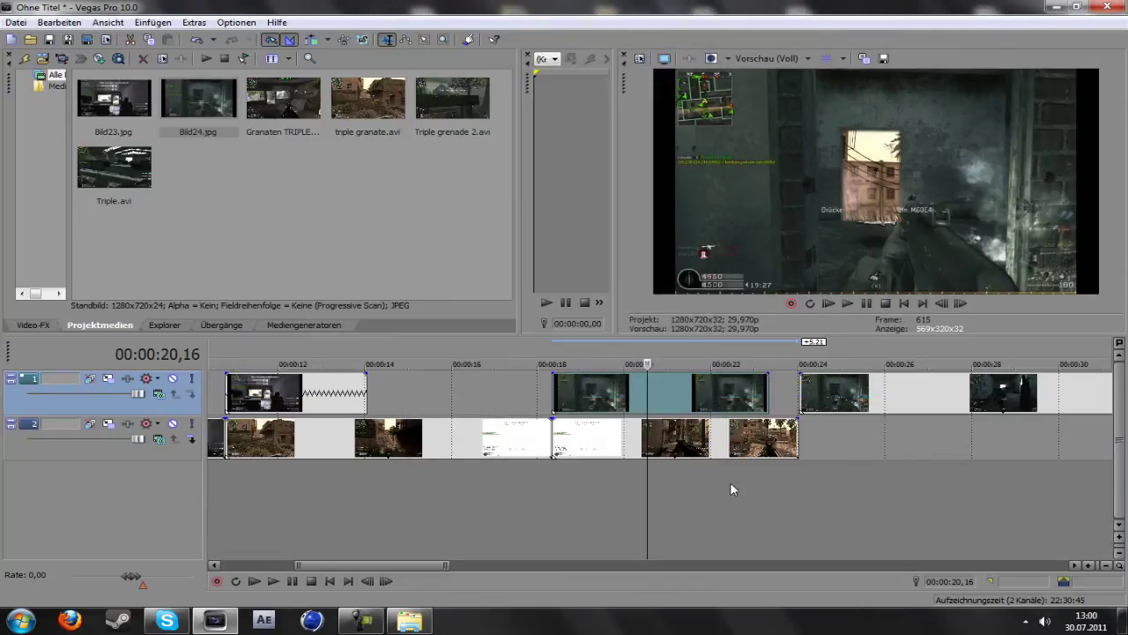
Trim the lower clip and the Bild24 still at 00:00:20,17 and move the following clip directly against the still's end.
click(961, 303)
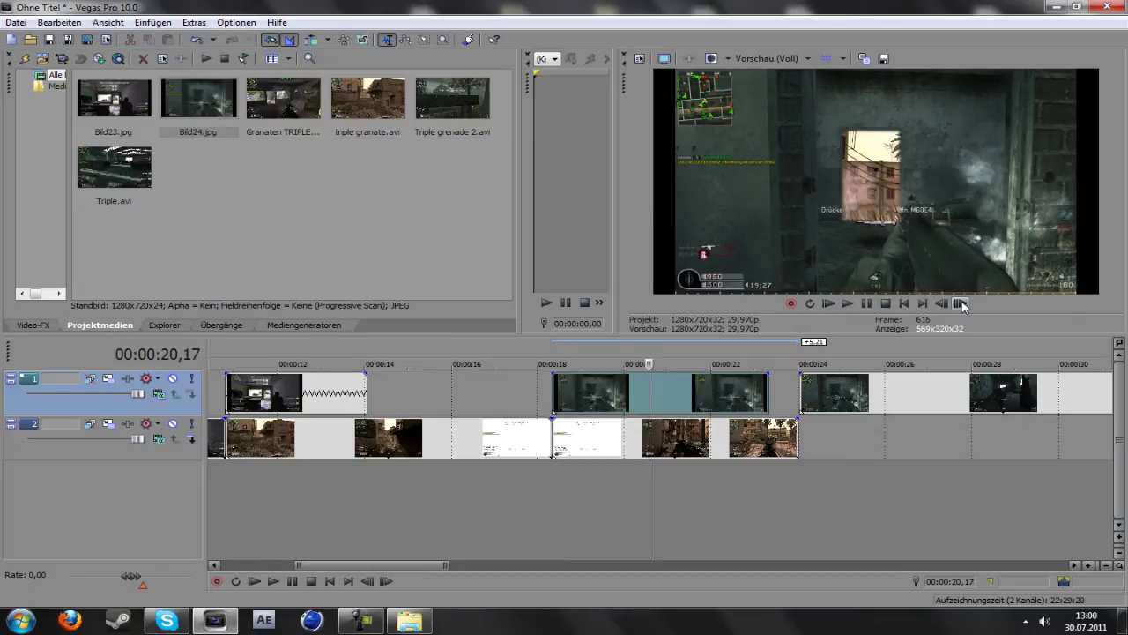
drag(794, 440, 649, 440)
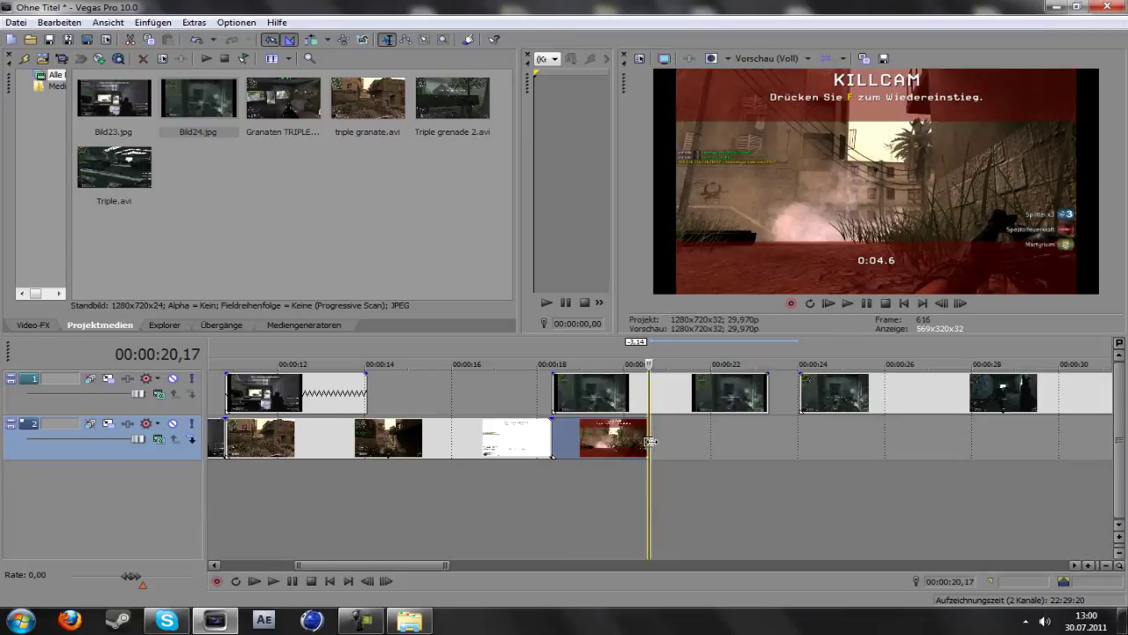
drag(763, 392, 710, 401)
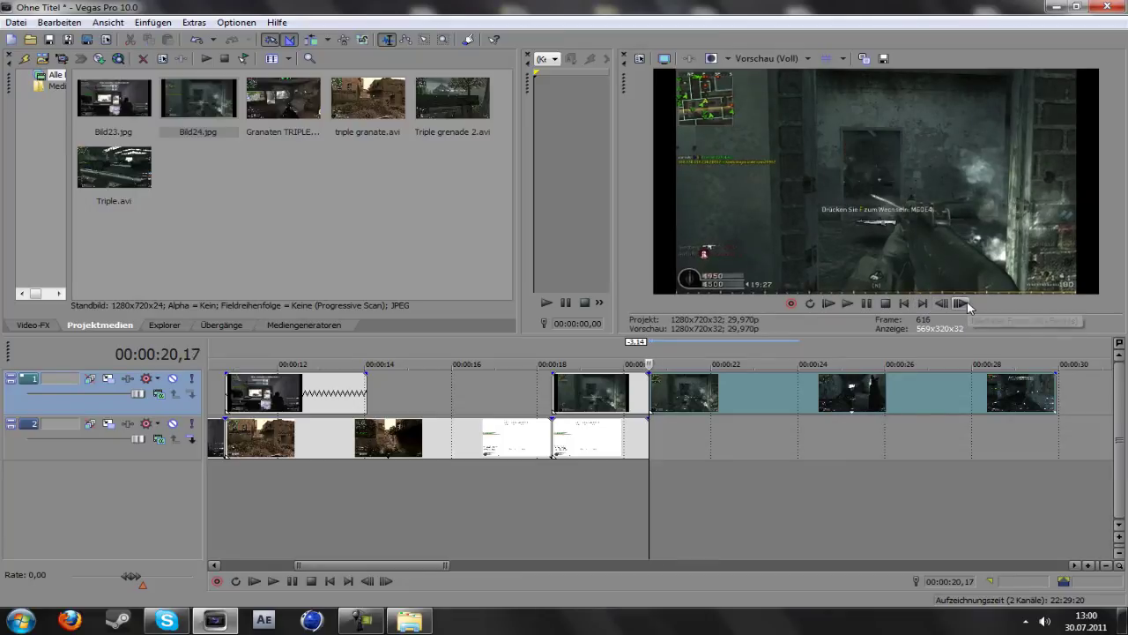
Advance the preview five frames past the cut to check the start of the following clip.
click(967, 301)
click(967, 301)
click(967, 301)
click(967, 301)
click(967, 301)
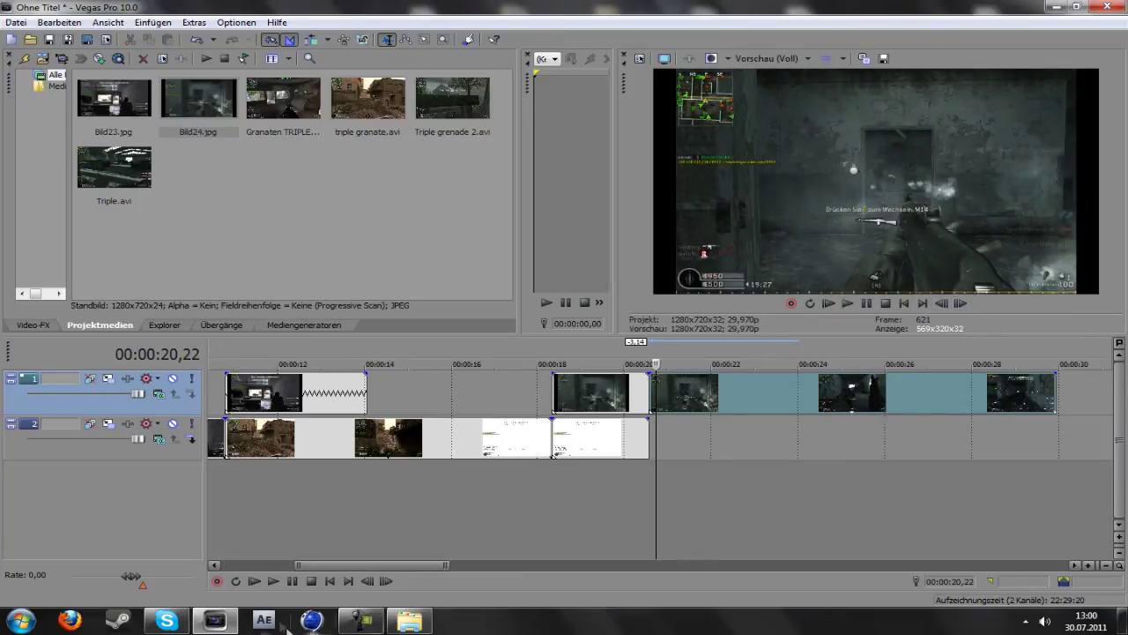
mouse_move(380, 620)
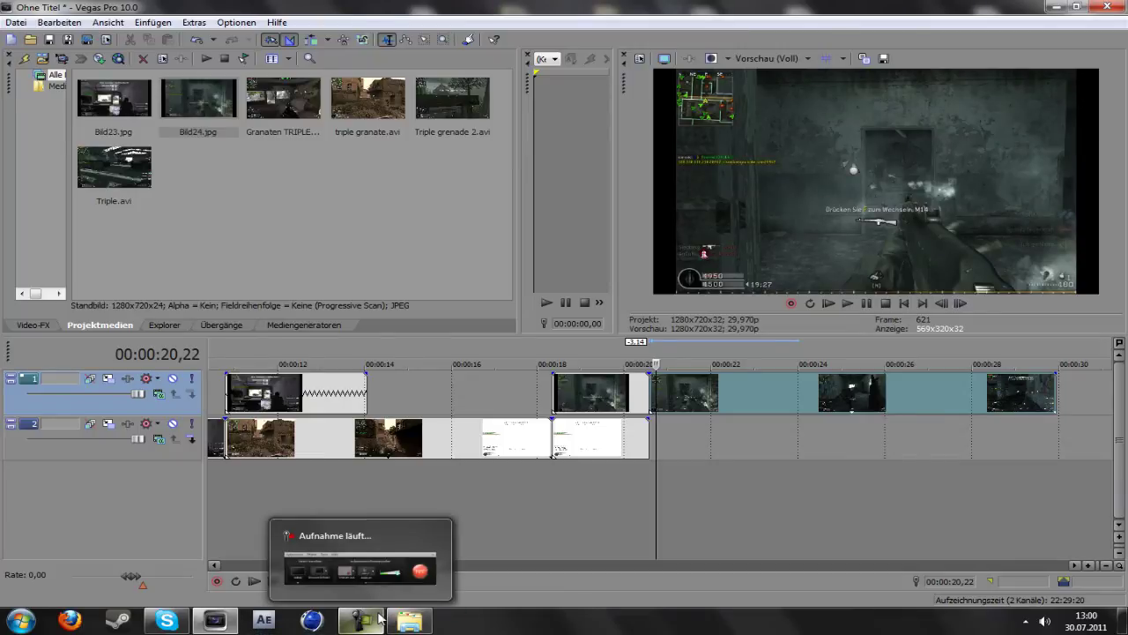
click(378, 615)
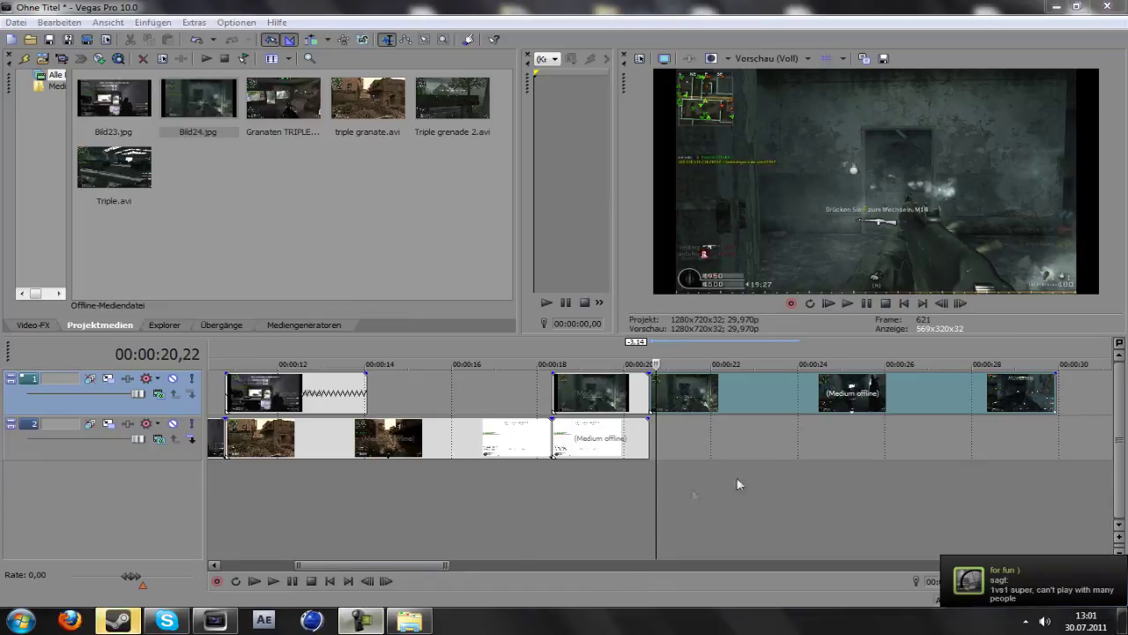
click(1048, 589)
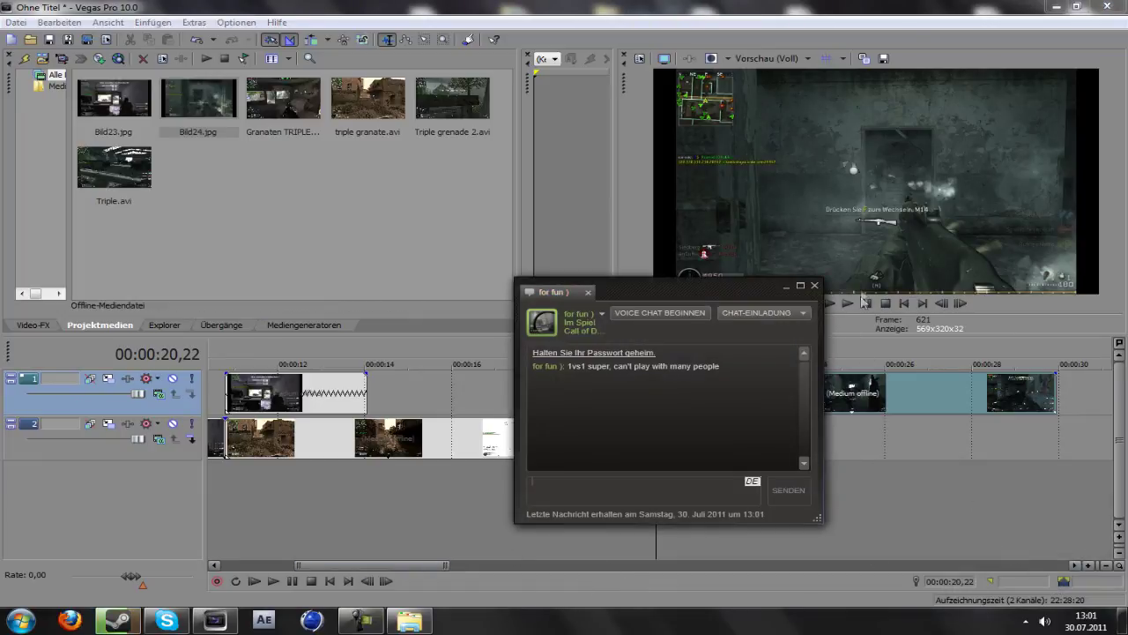
click(815, 284)
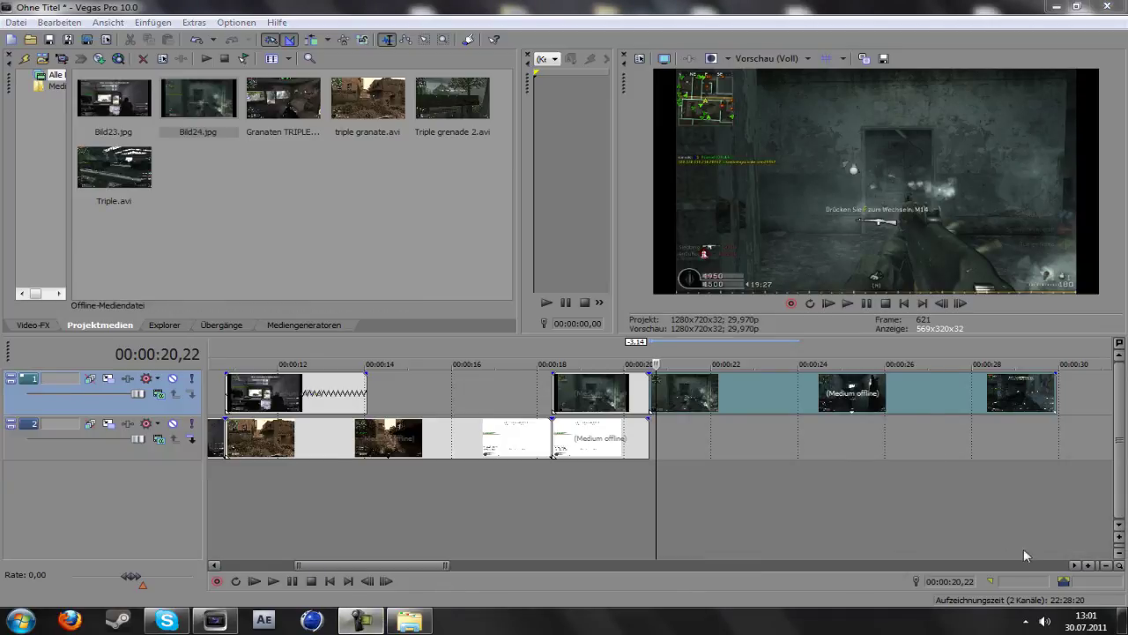
Minimize Vegas Pro to show the desktop and open the task list of the running Camtasia recording.
click(1056, 7)
click(1053, 7)
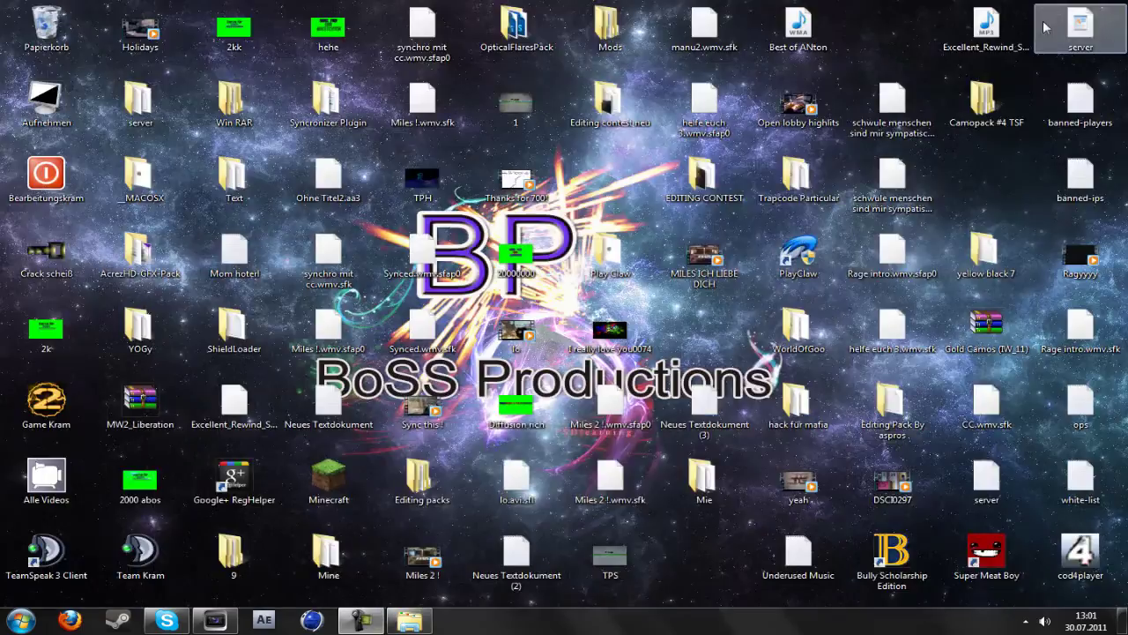
right_click(359, 622)
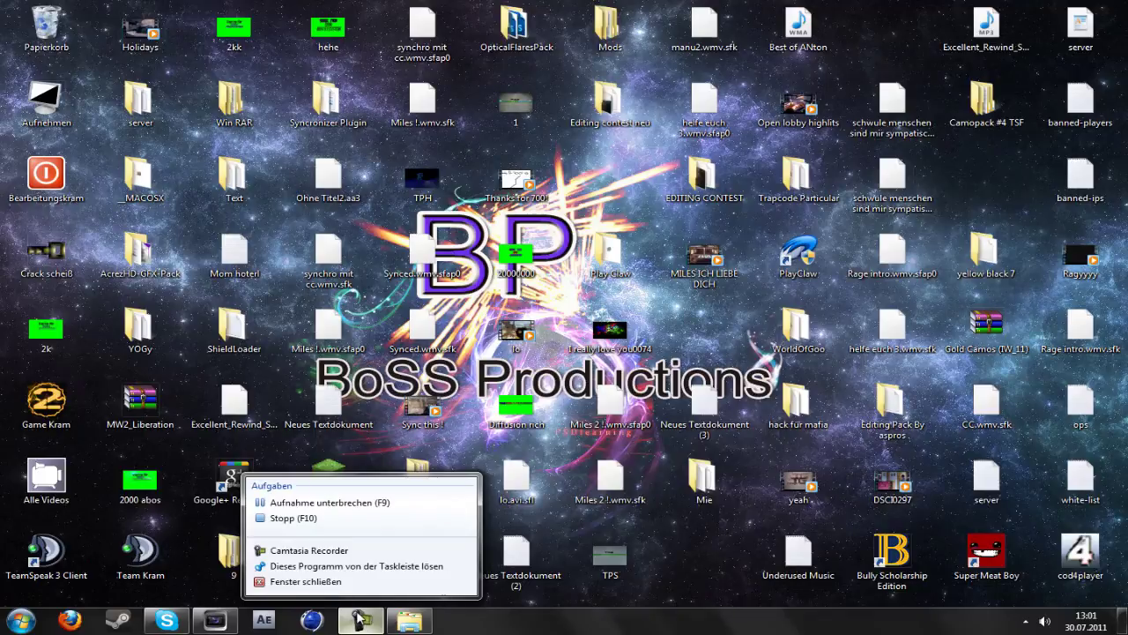